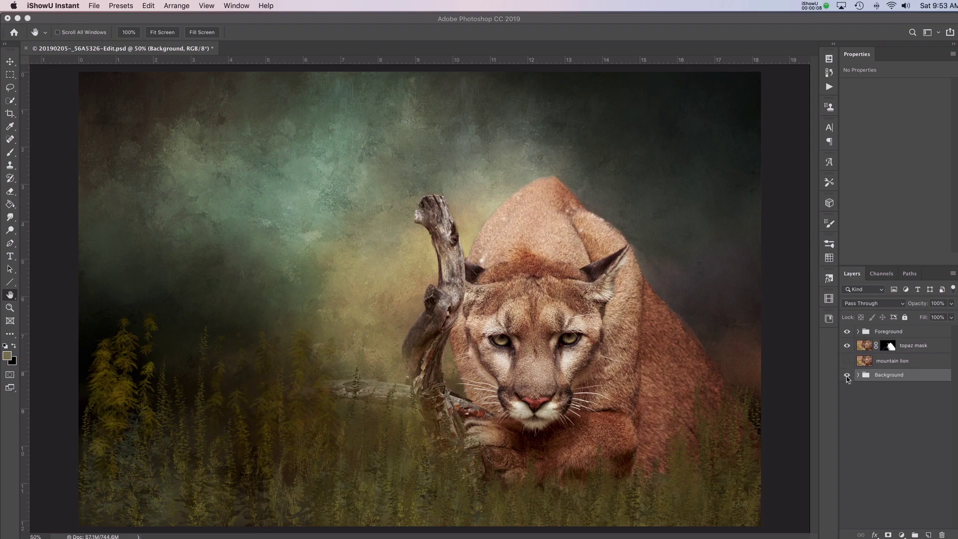
Hide the Background, topaz mask and Foreground layers and show only the mountain lion layer.
click(847, 376)
click(847, 345)
click(847, 331)
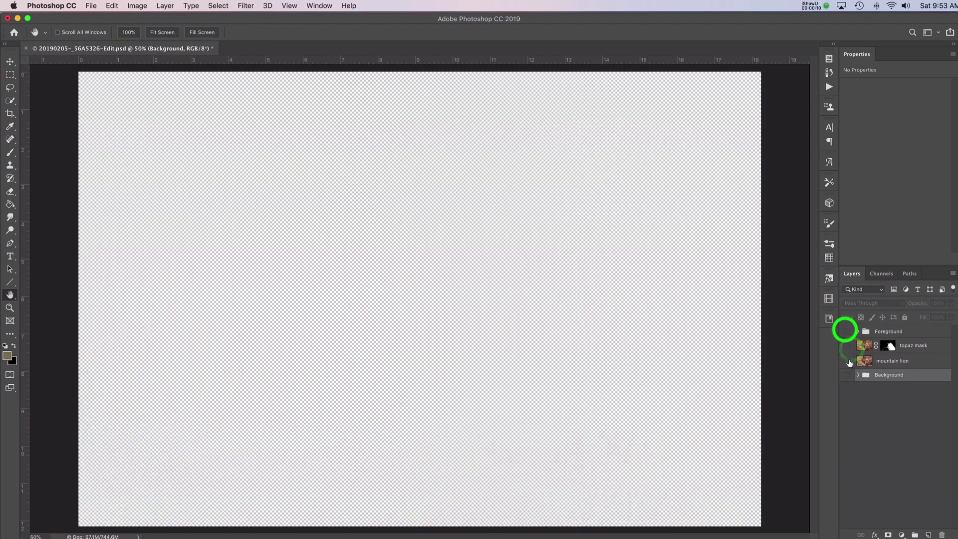
click(847, 361)
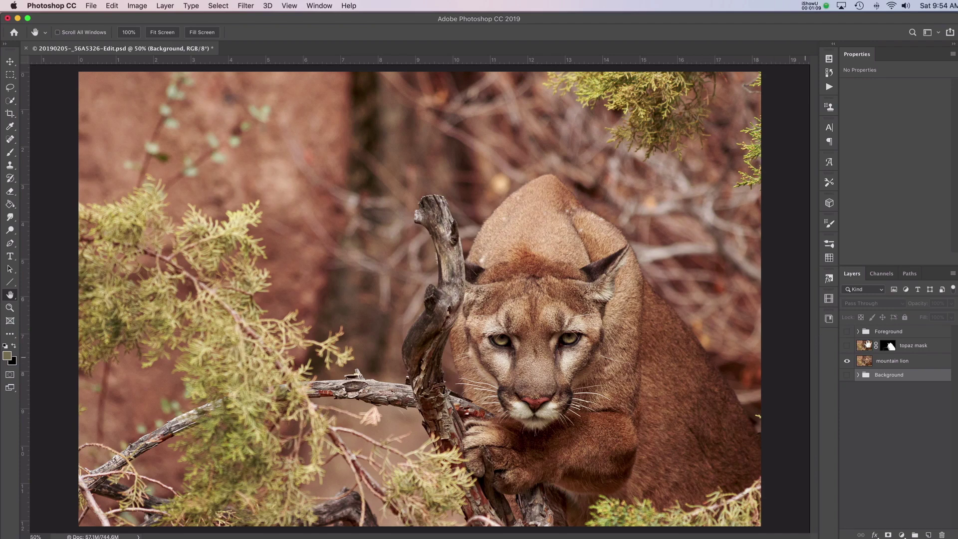
On the mountain lion layer, use Quick Selection's Select Subject and subtract the branch-head gap.
click(863, 361)
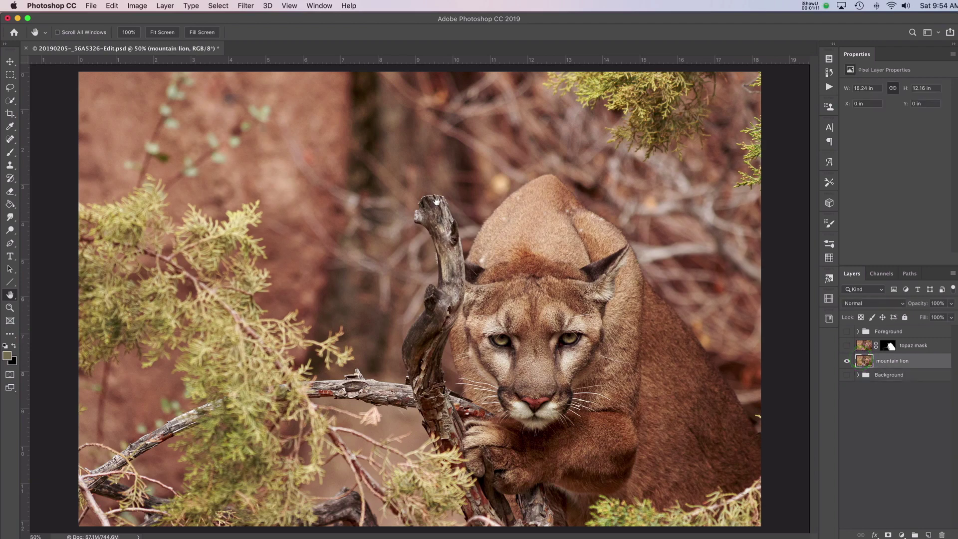
click(10, 101)
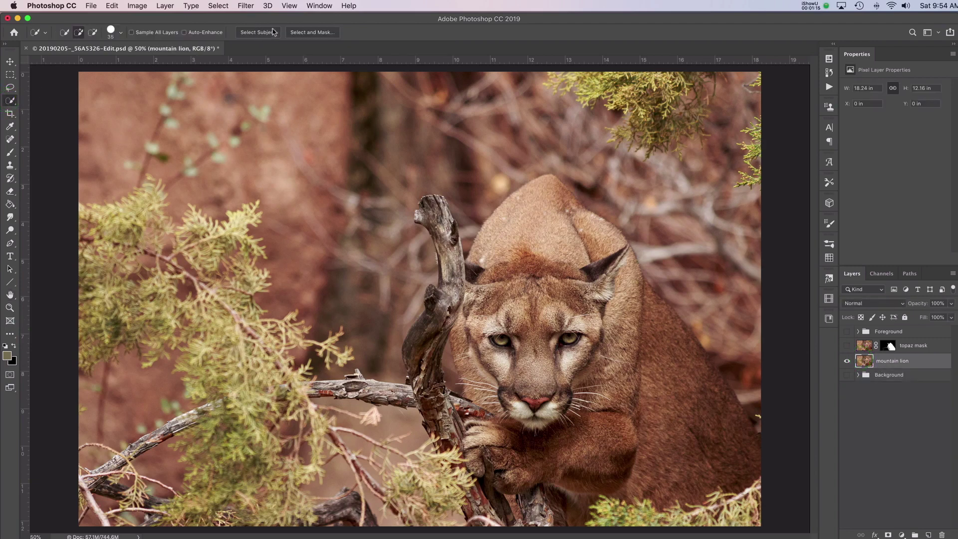
click(255, 31)
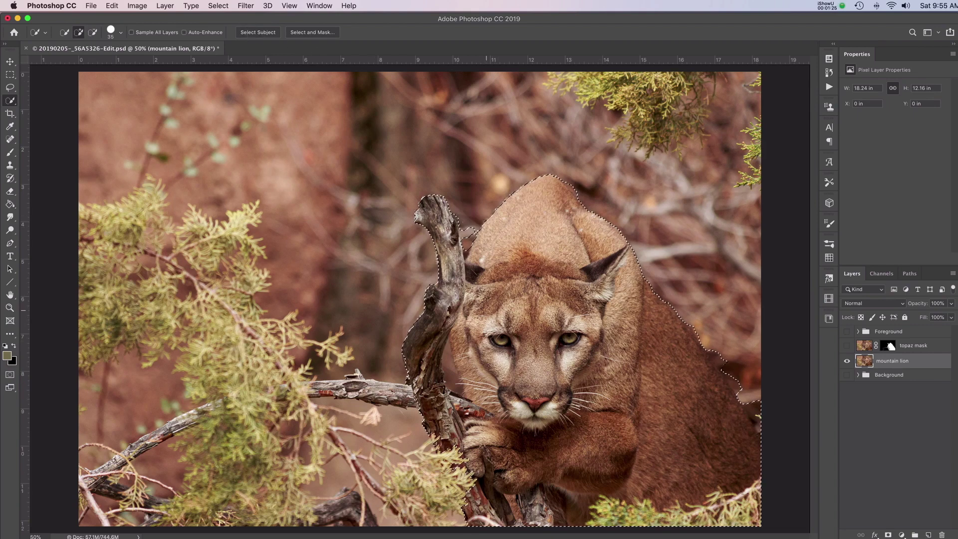
key(alt)
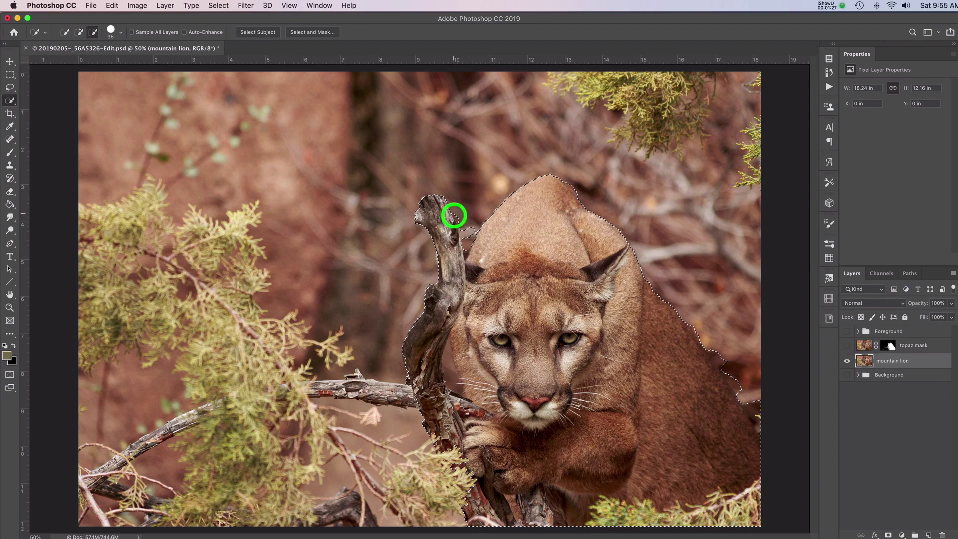
mouse_move(451, 214)
mouse_down()
mouse_move(467, 245)
mouse_move(454, 235)
mouse_move(459, 250)
mouse_up()
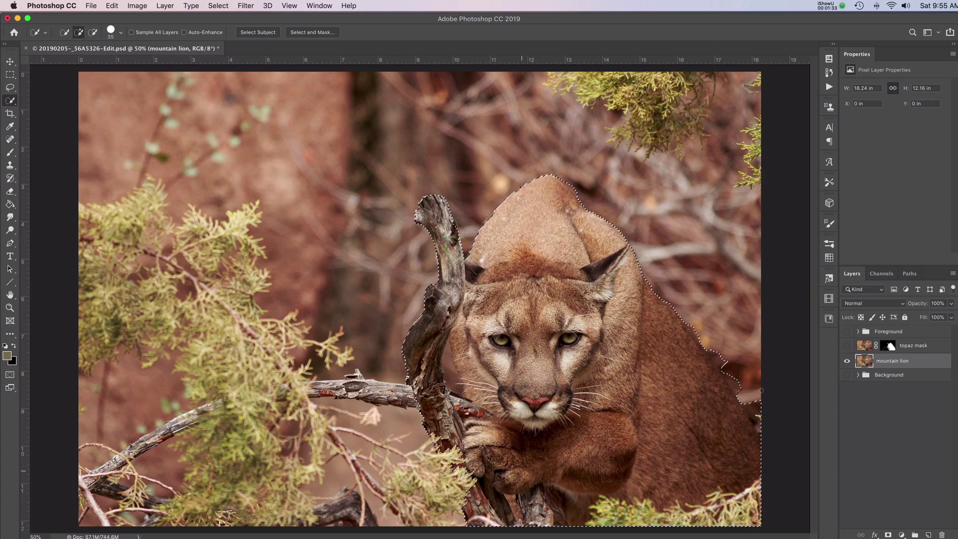
Inspect the selection in Select and Mask, then cancel without applying changes.
click(312, 32)
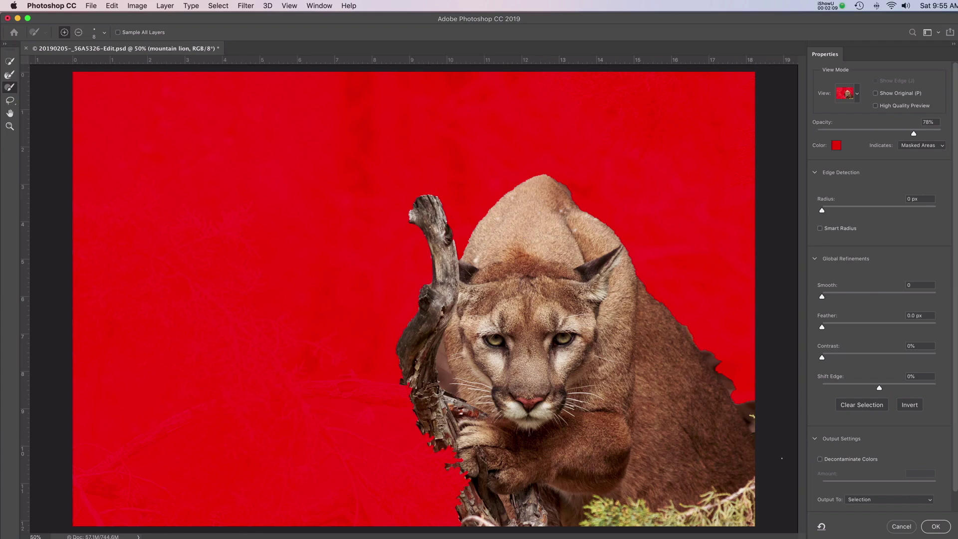
click(900, 527)
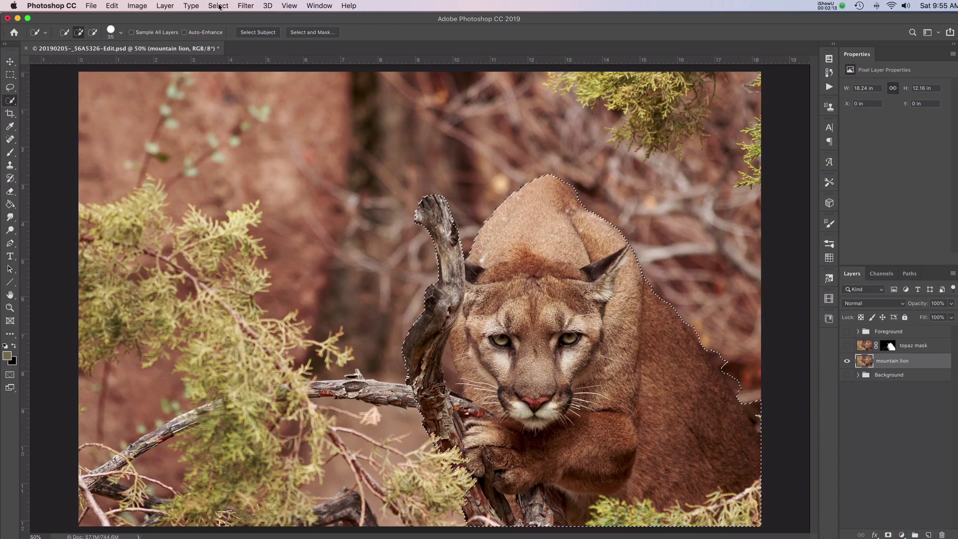
click(219, 6)
Deselect the lion, then run Filter > Topaz Labs > Topaz Mask AI on the layer.
click(232, 25)
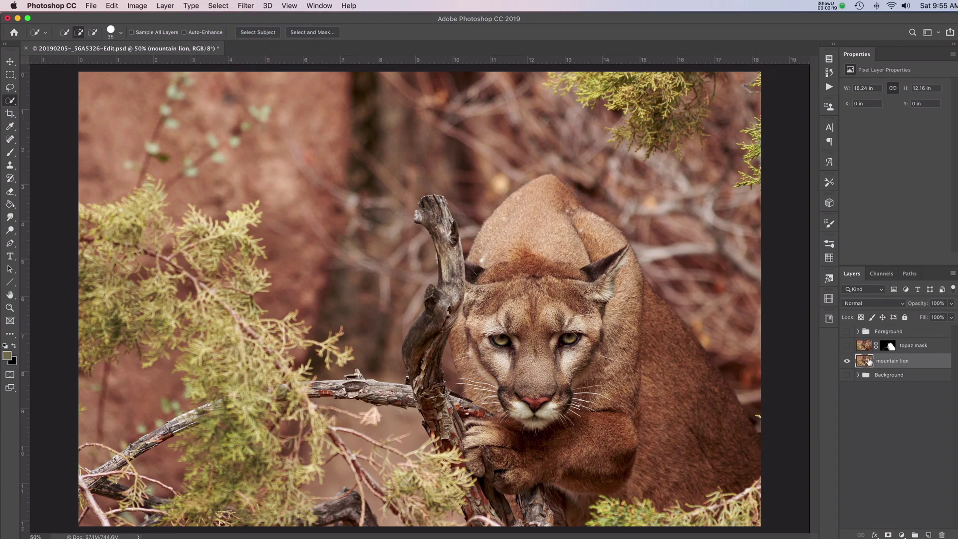
click(246, 7)
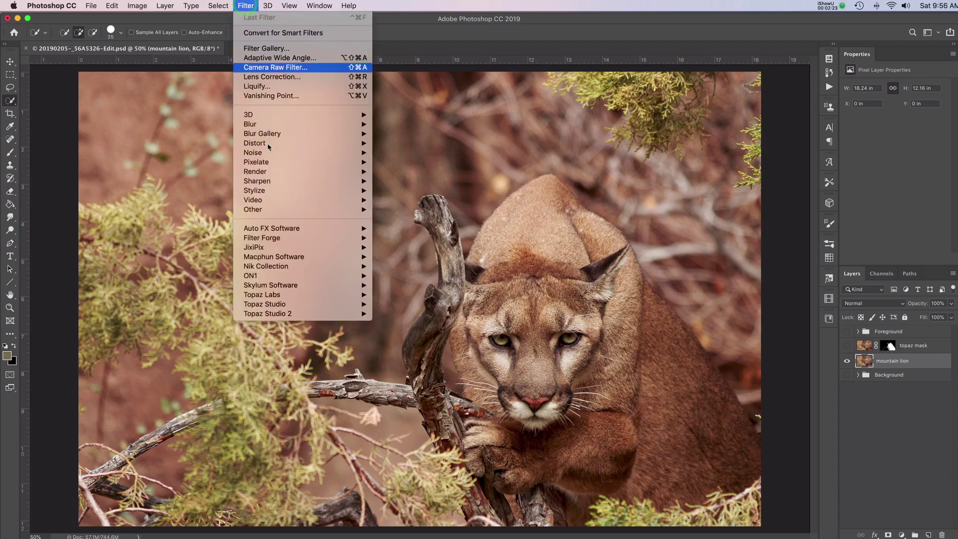
mouse_move(332, 298)
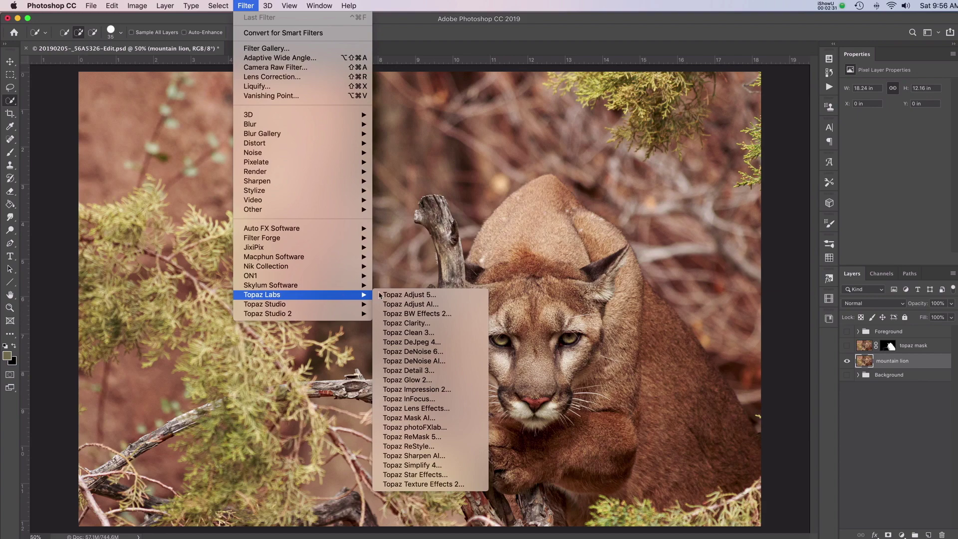
click(412, 419)
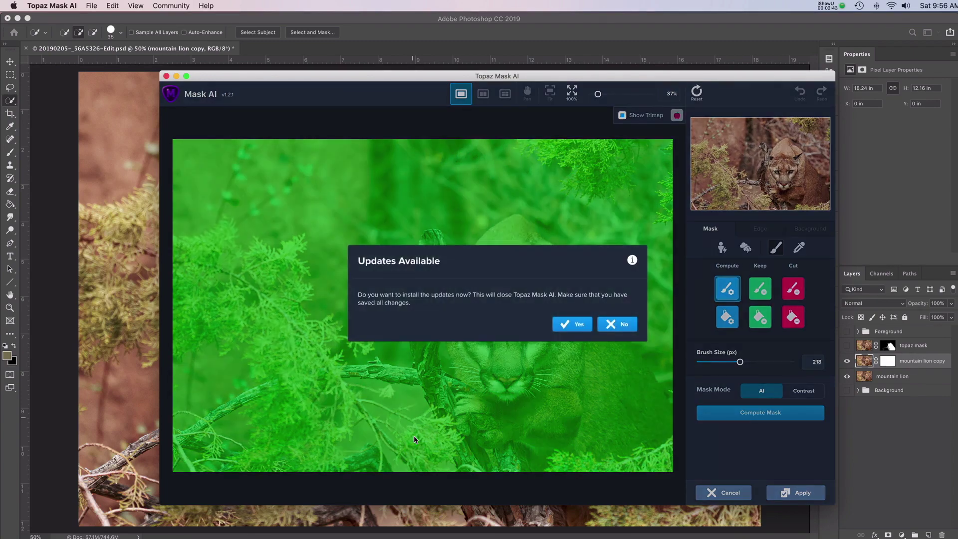
Decline the Topaz updates and reduce the brush size from 218 to 34 px.
click(621, 324)
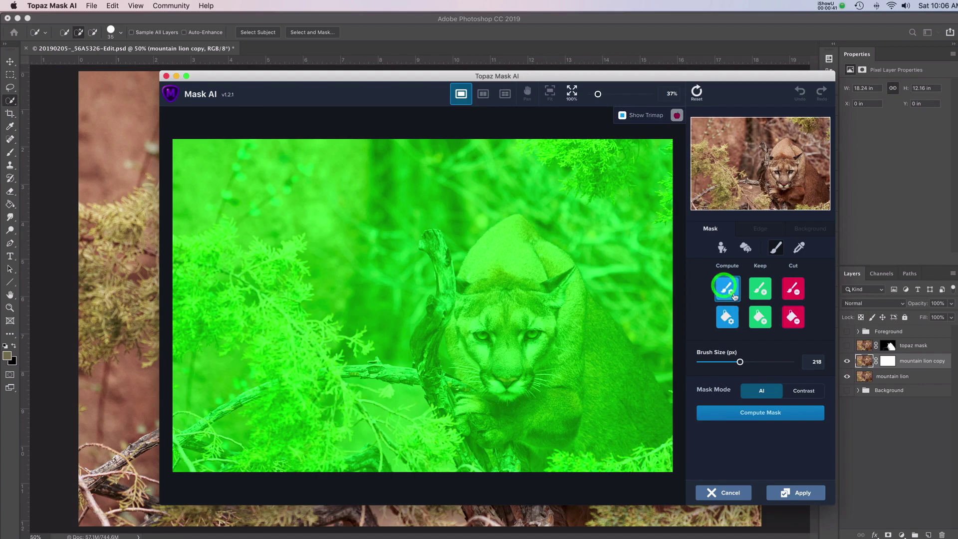
drag(743, 364, 709, 364)
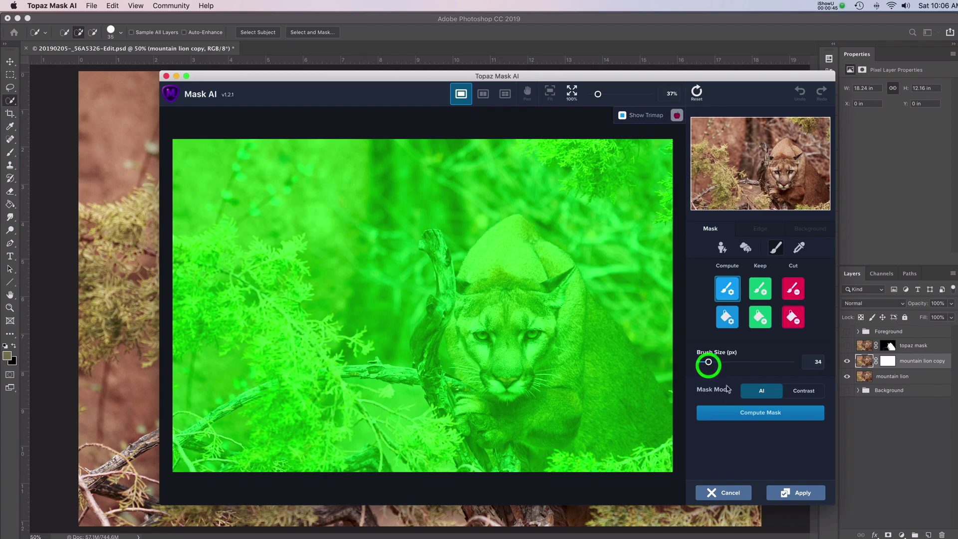
Zoom to 57% and paint a compute stroke up the branch's outer left edge.
key(super+equal)
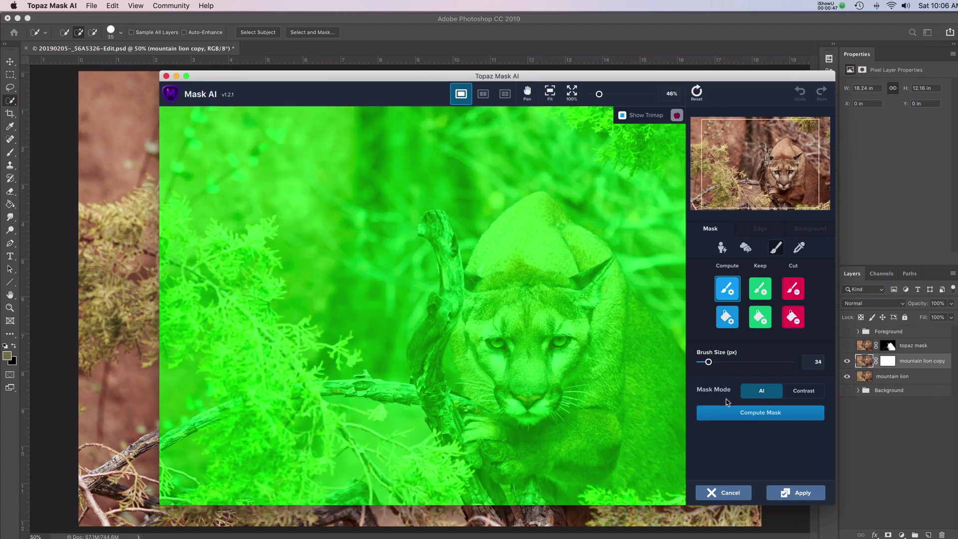
key(super+equal)
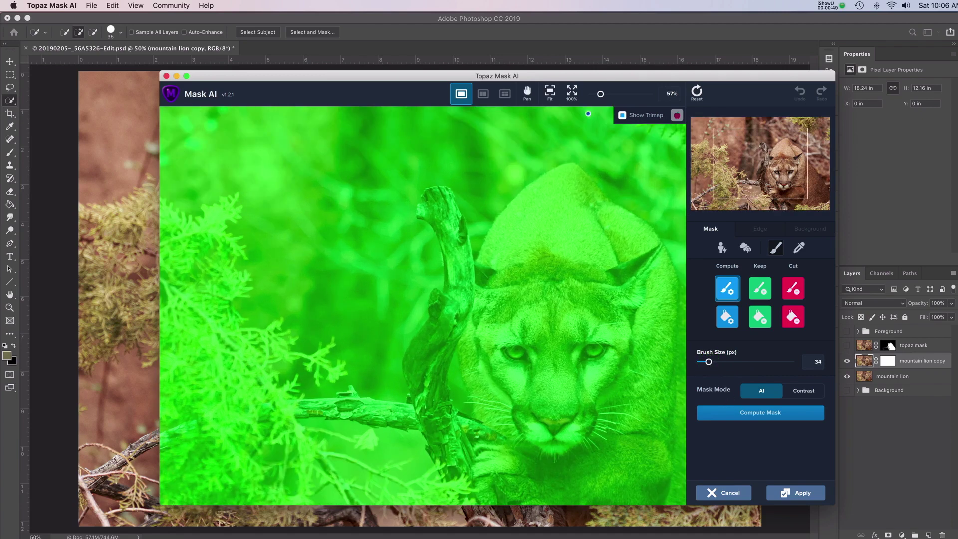
click(525, 92)
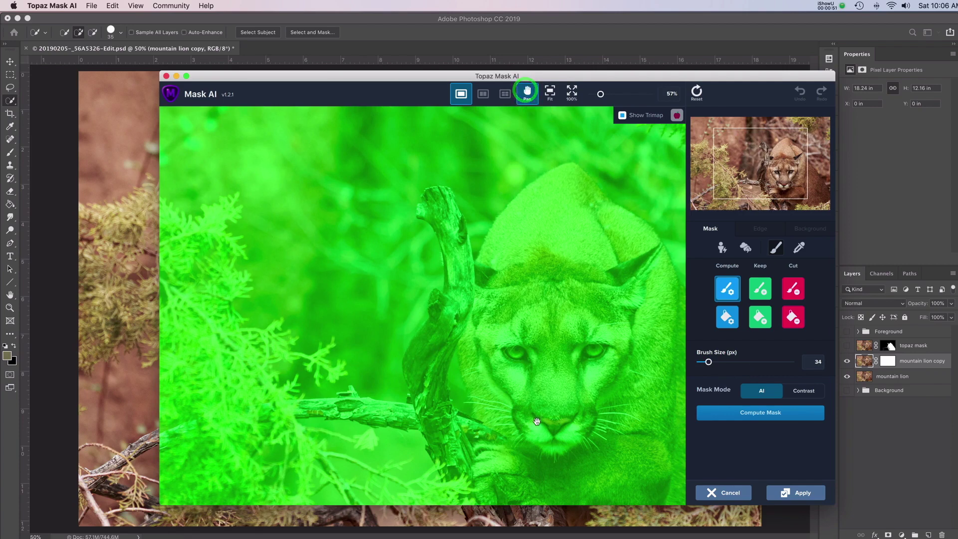
drag(543, 411, 499, 385)
drag(471, 249, 451, 225)
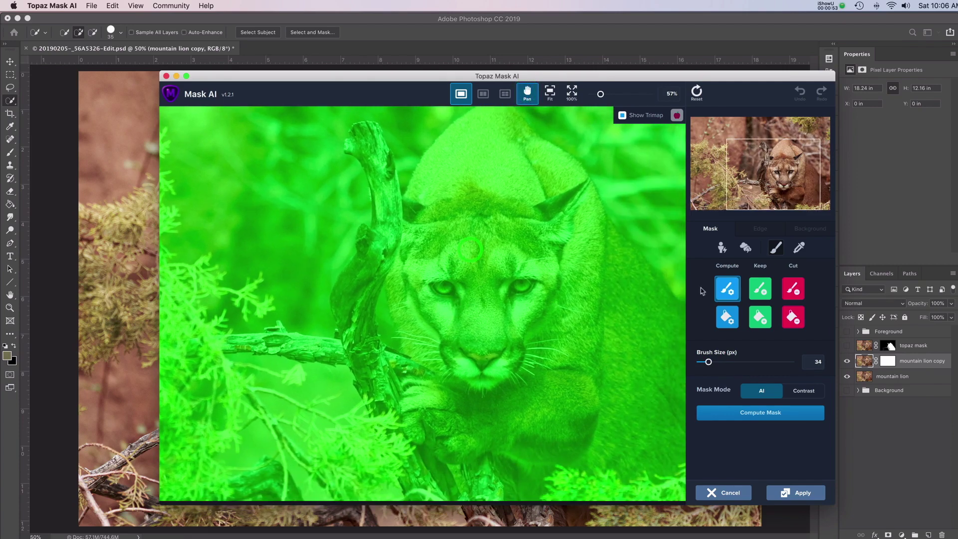
click(727, 284)
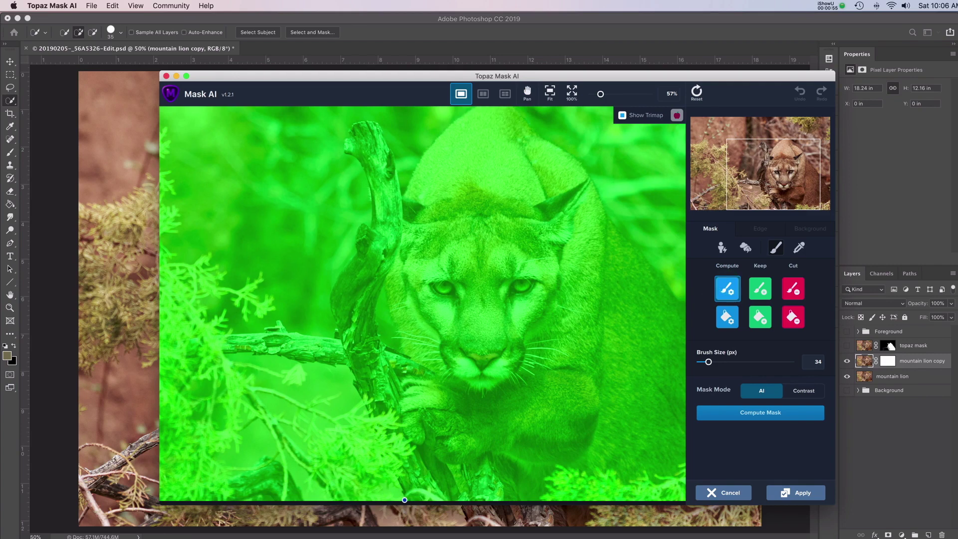
mouse_move(404, 501)
mouse_down()
mouse_move(352, 386)
mouse_move(329, 297)
mouse_move(357, 228)
mouse_move(370, 224)
mouse_move(363, 168)
mouse_move(343, 152)
mouse_move(352, 127)
mouse_move(378, 122)
mouse_move(402, 196)
mouse_move(419, 159)
mouse_move(474, 108)
mouse_up()
Extend the compute stroke from the branch tip along the lion's back.
click(527, 91)
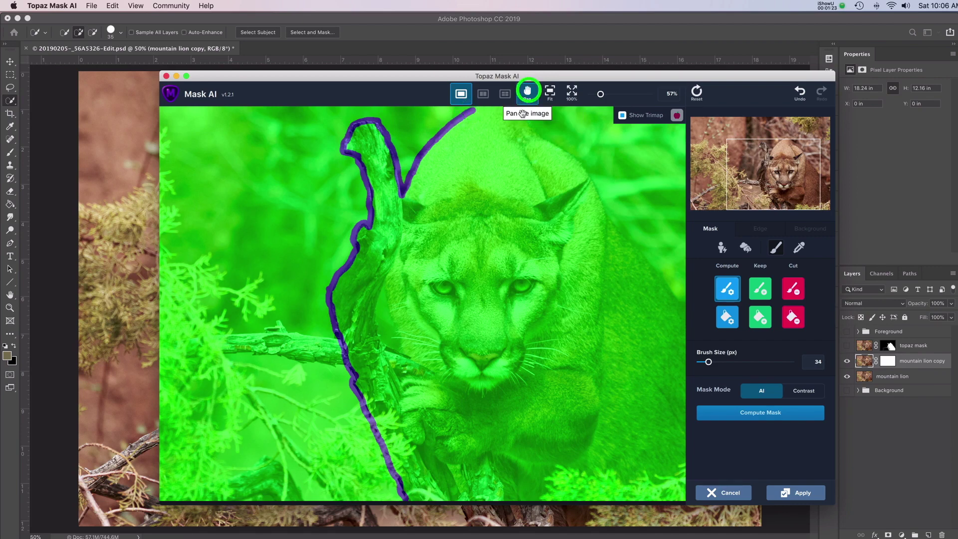
drag(488, 184, 454, 280)
click(727, 289)
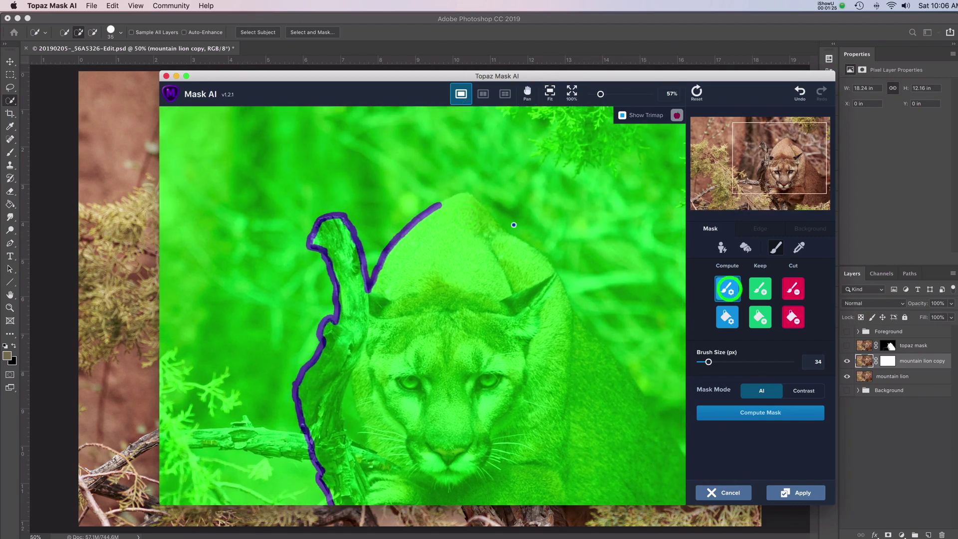
mouse_move(437, 205)
mouse_down()
mouse_move(472, 193)
mouse_move(537, 248)
mouse_move(582, 324)
mouse_move(677, 438)
mouse_up()
Continue the outline down the lion's right side and photo bottom, and loop around the branch gap.
click(527, 93)
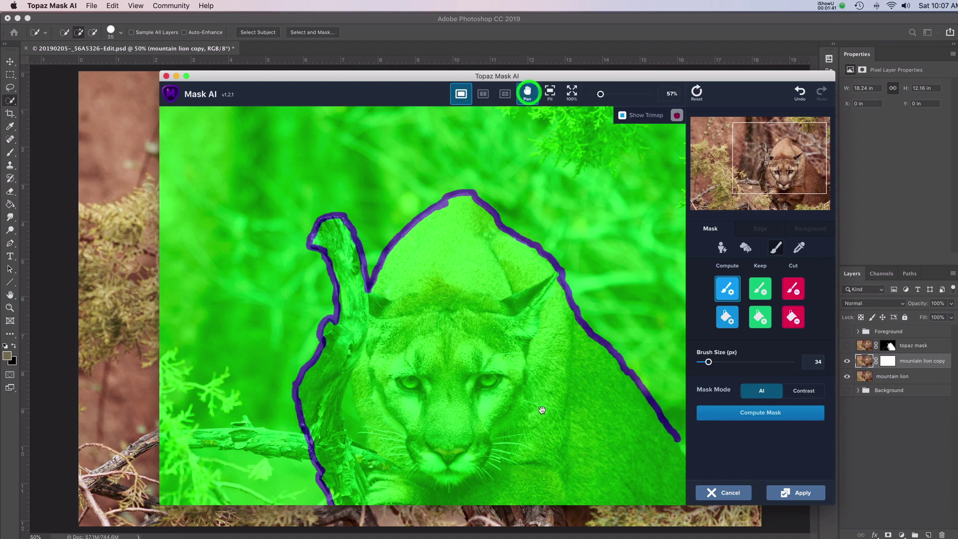
drag(444, 348, 419, 255)
click(727, 288)
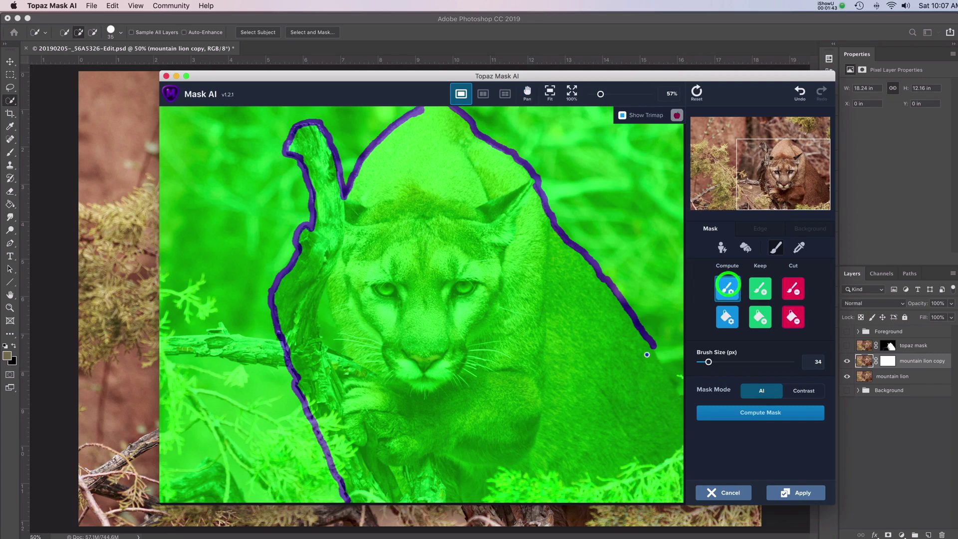
drag(658, 353, 685, 404)
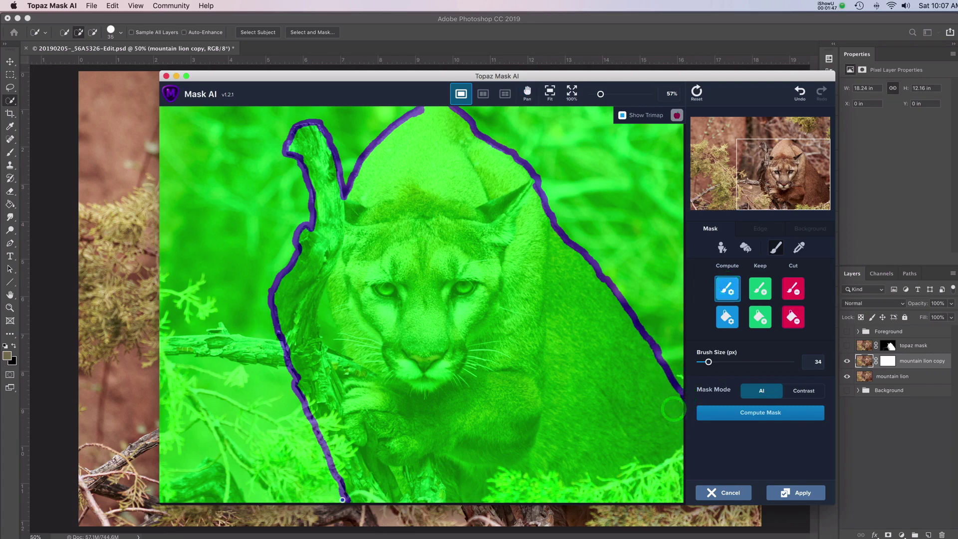
mouse_move(363, 506)
mouse_down()
mouse_move(678, 502)
mouse_move(682, 394)
mouse_up()
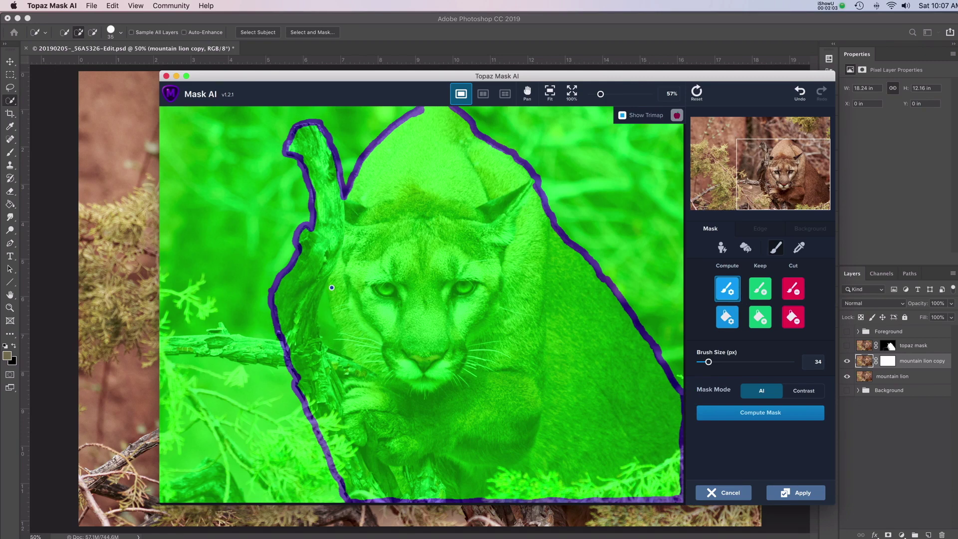
mouse_move(325, 290)
mouse_down()
mouse_move(321, 337)
mouse_move(346, 353)
mouse_move(325, 289)
mouse_up()
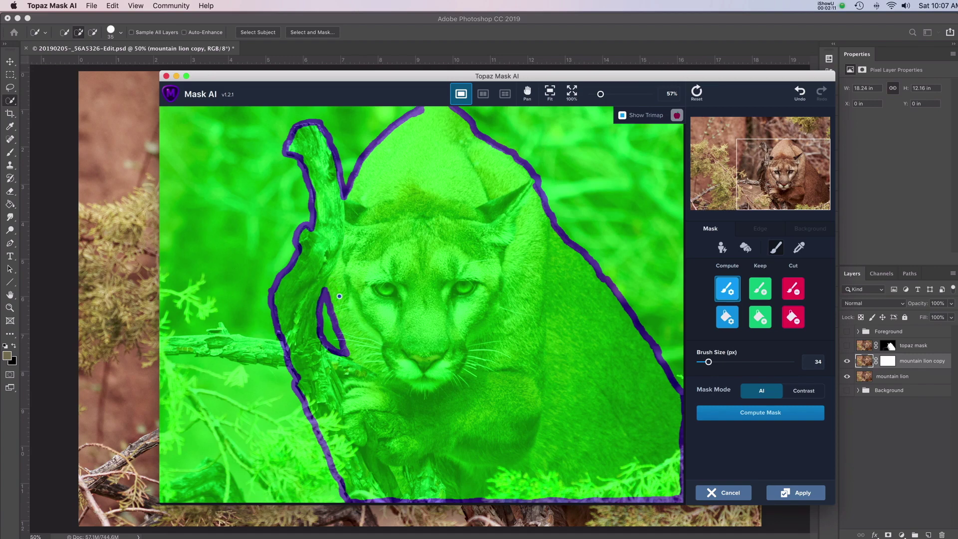
click(794, 318)
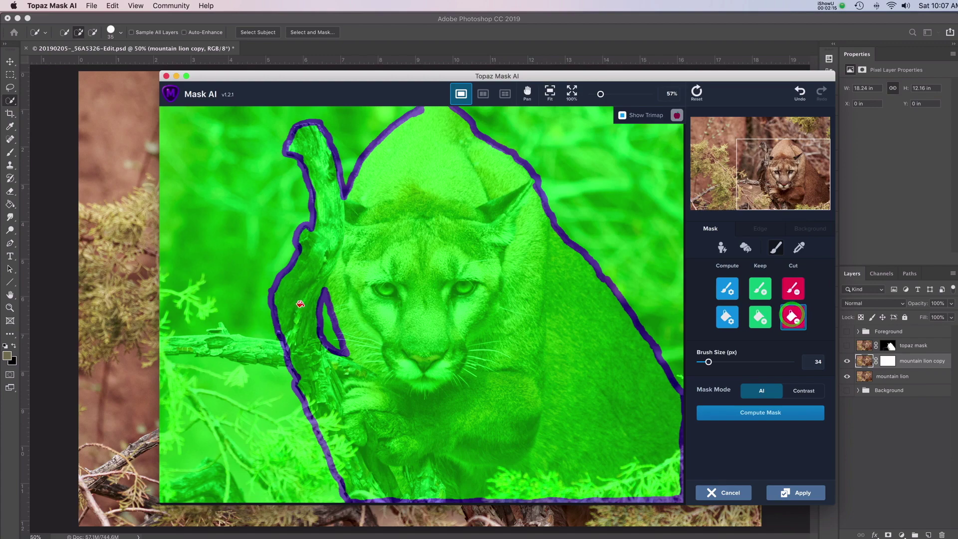
Fill the branch-head gap and the surrounding background red as Cut.
click(329, 332)
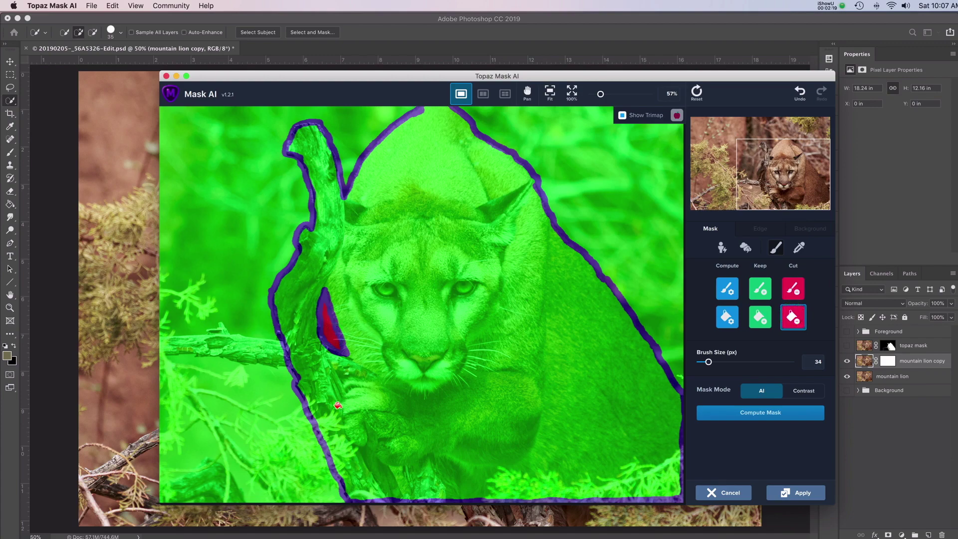
scroll(338, 405, down, 5)
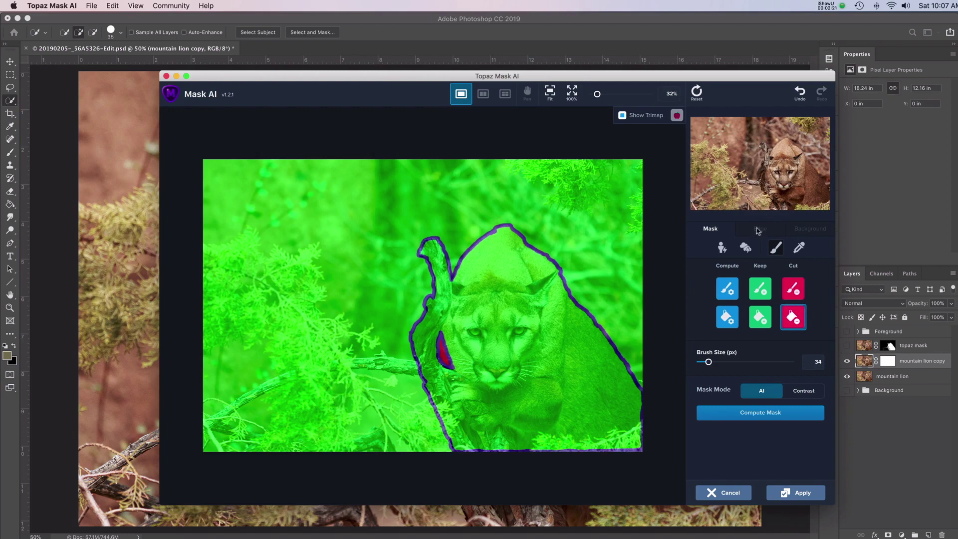
click(342, 244)
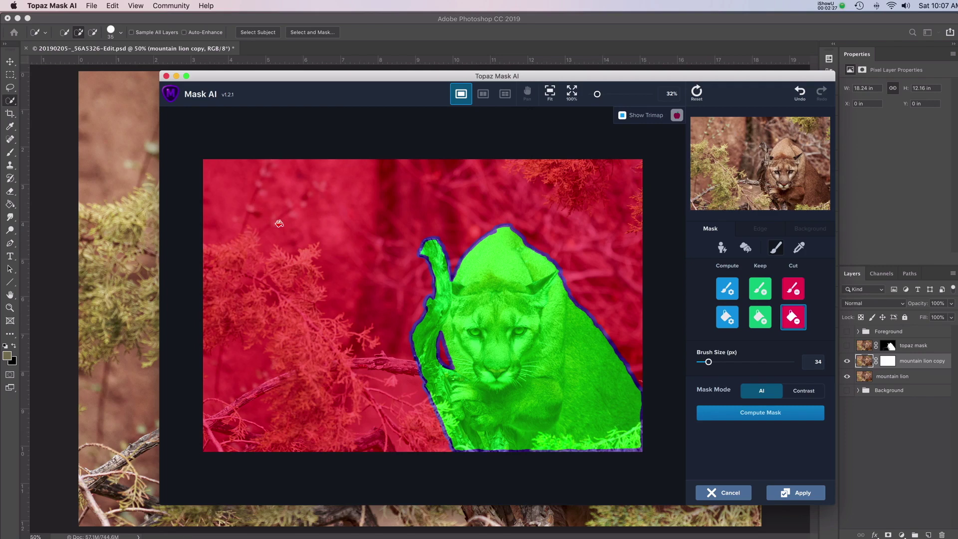
click(778, 416)
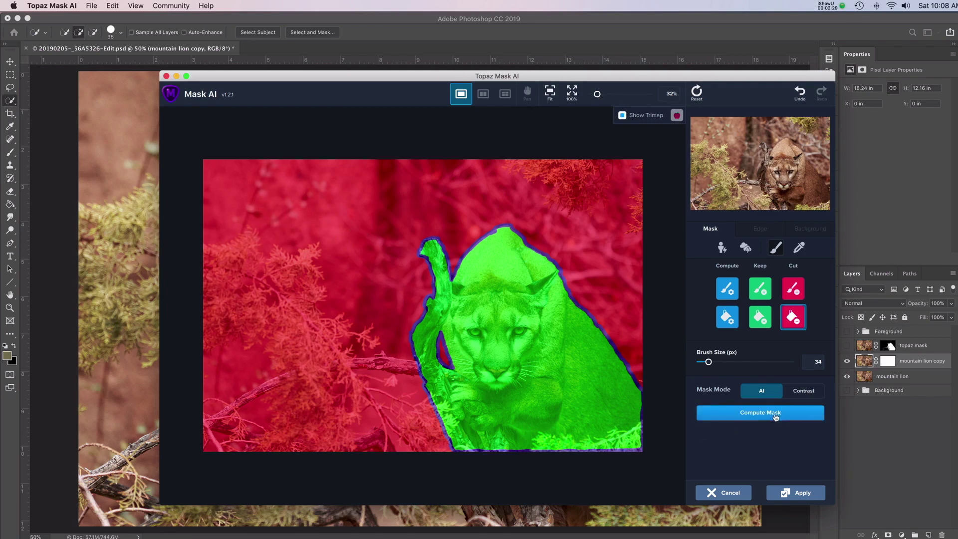
Compute the mask and switch to a single-window preview of the result.
click(769, 417)
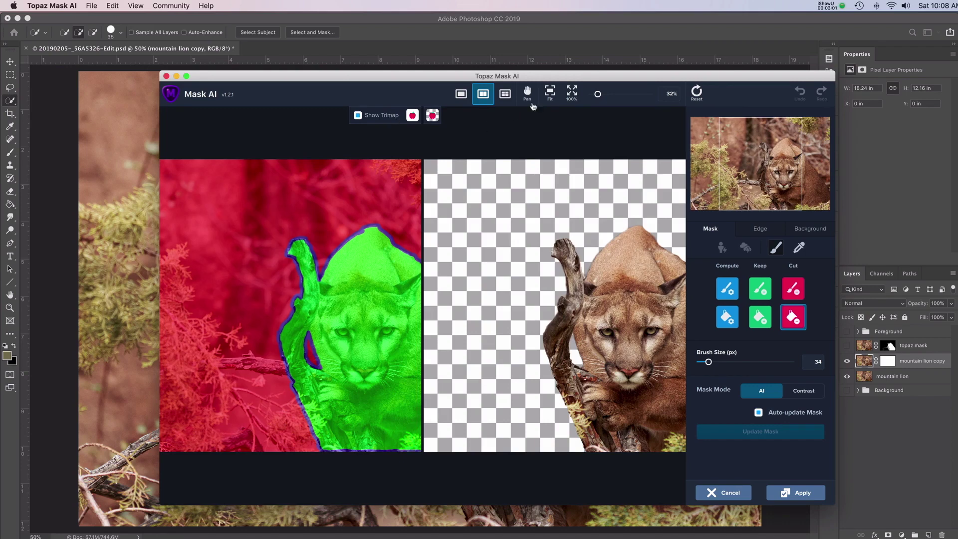
click(463, 99)
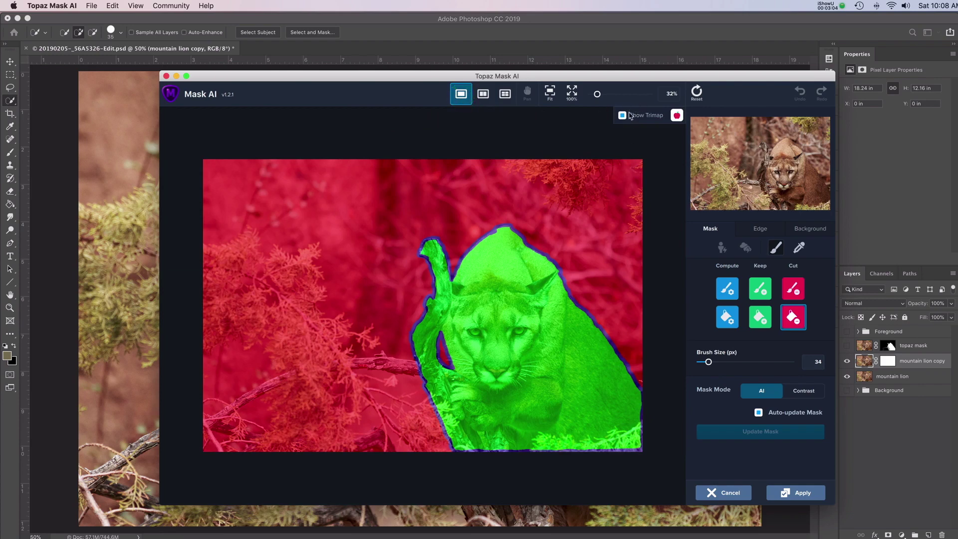
Cycle the preview through Mask, Keep and Cut views, ending on the lion on transparency.
click(677, 115)
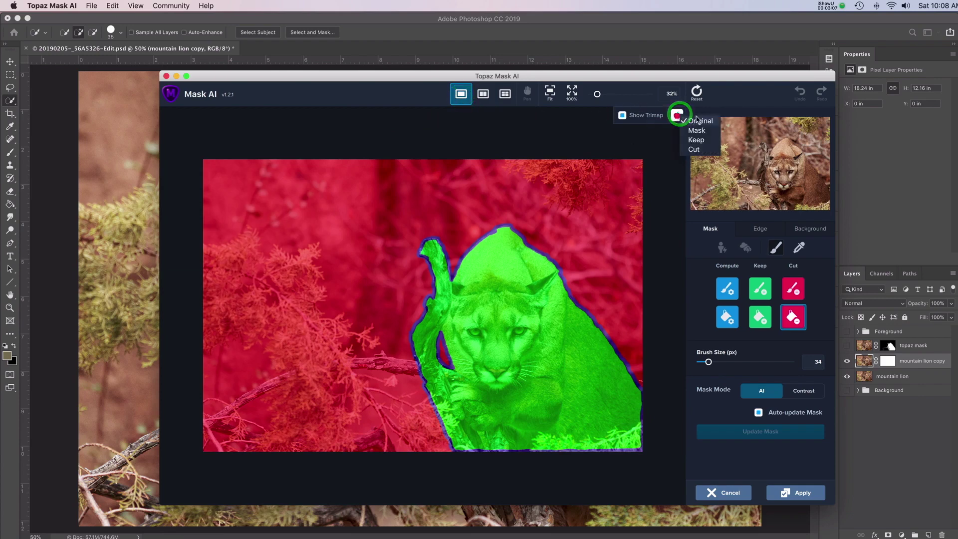
click(697, 131)
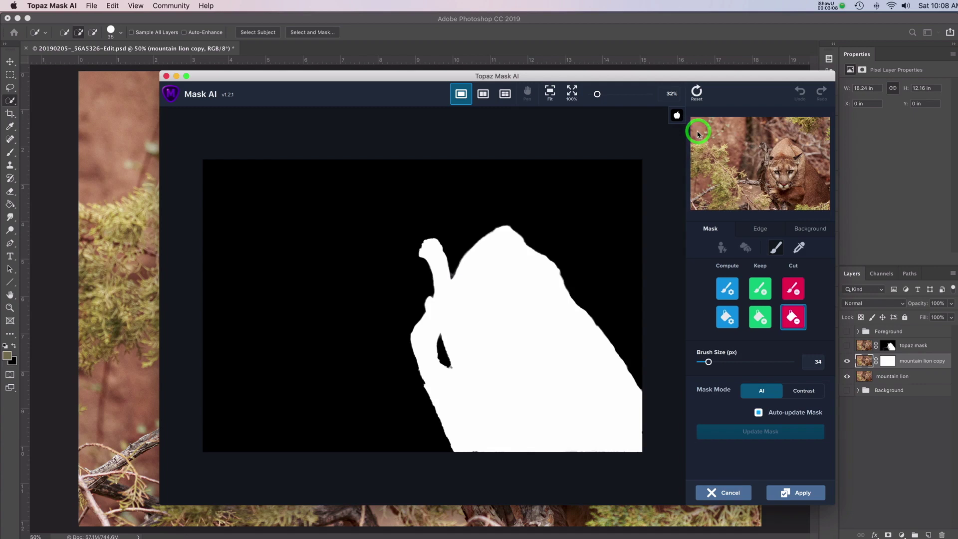
click(677, 117)
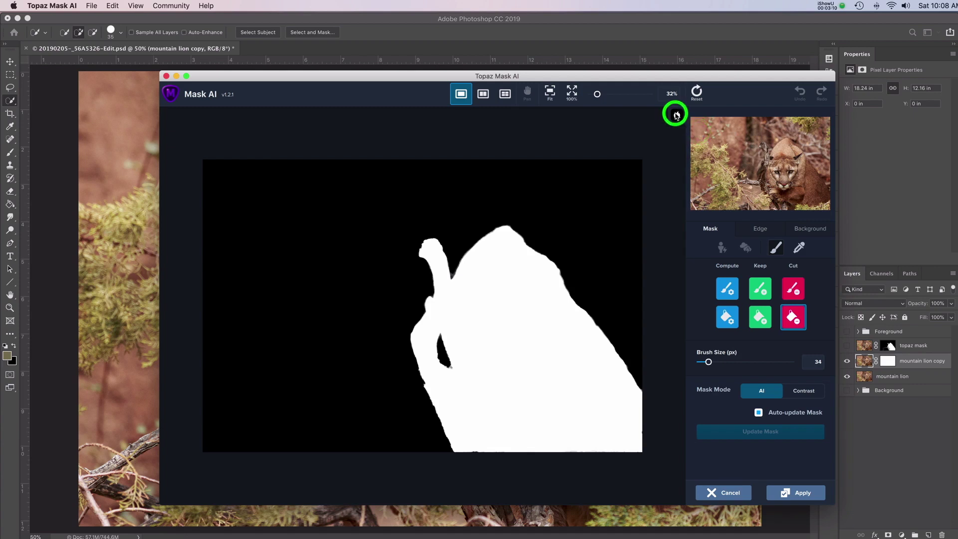
click(688, 140)
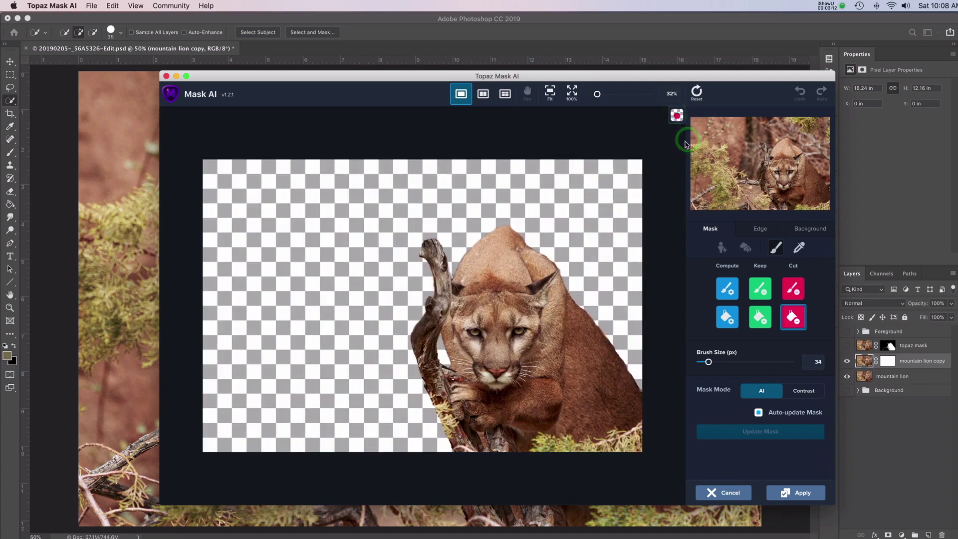
click(677, 117)
click(701, 151)
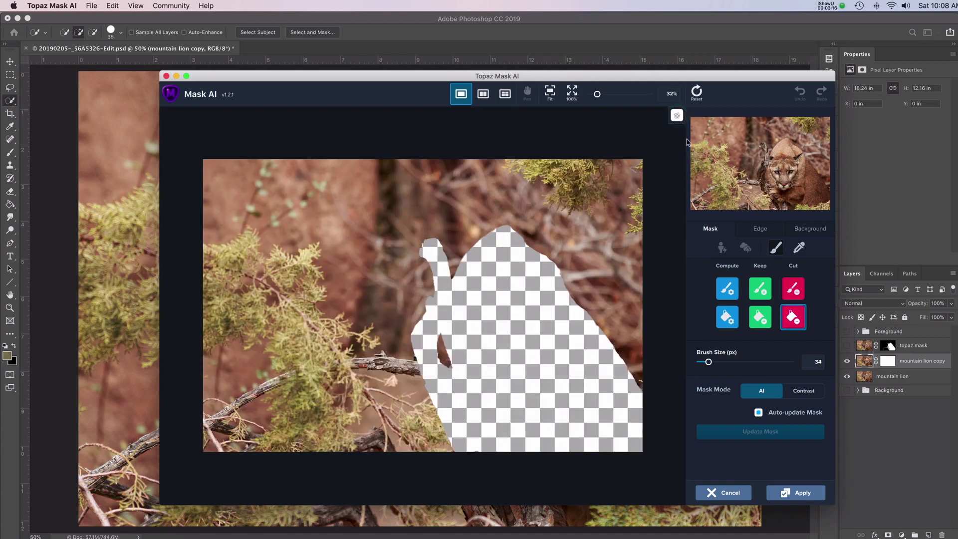
click(677, 116)
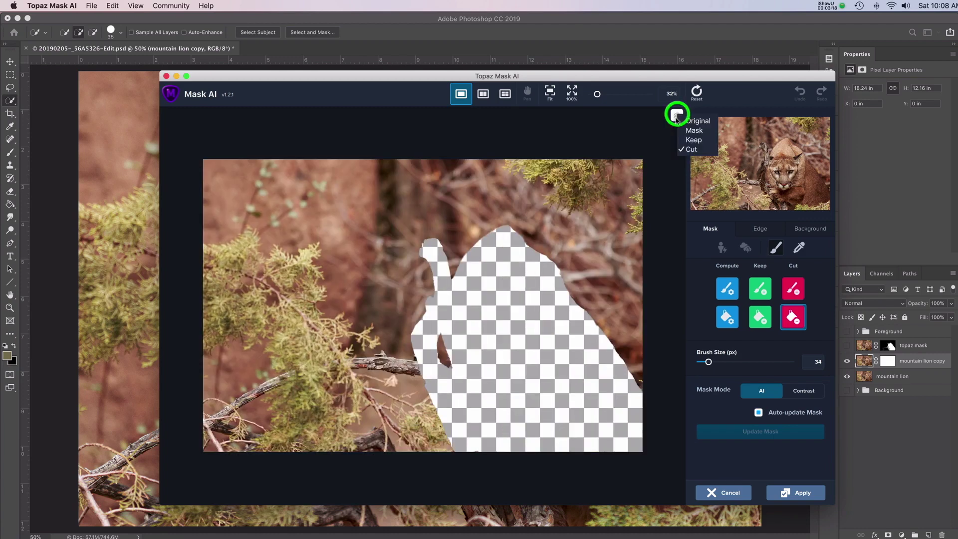
click(689, 139)
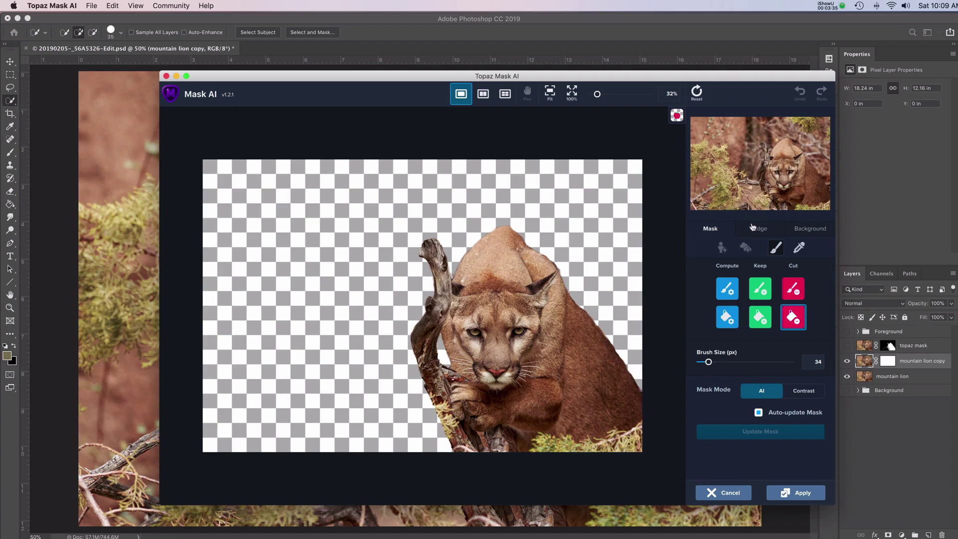
click(814, 230)
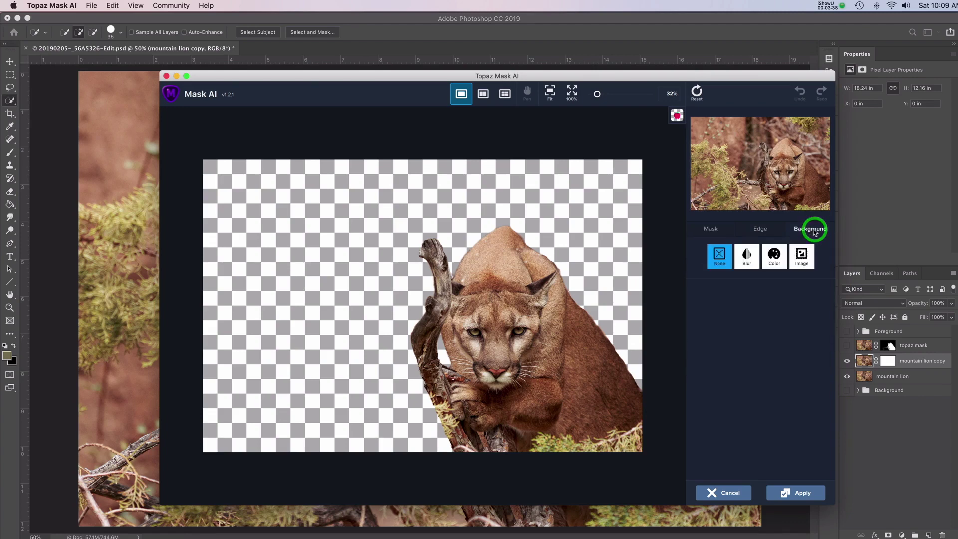
Set the preview background to a solid yellow-green color.
click(775, 260)
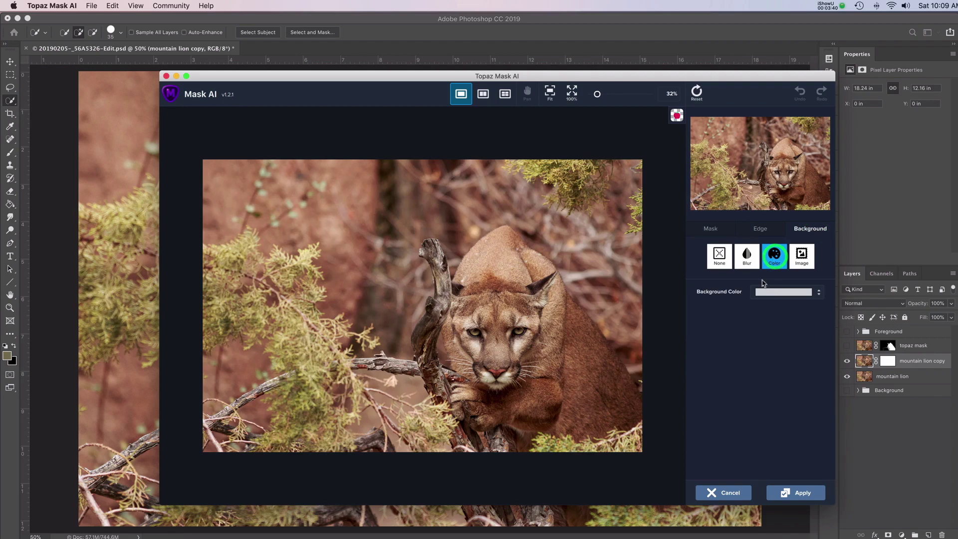
click(788, 294)
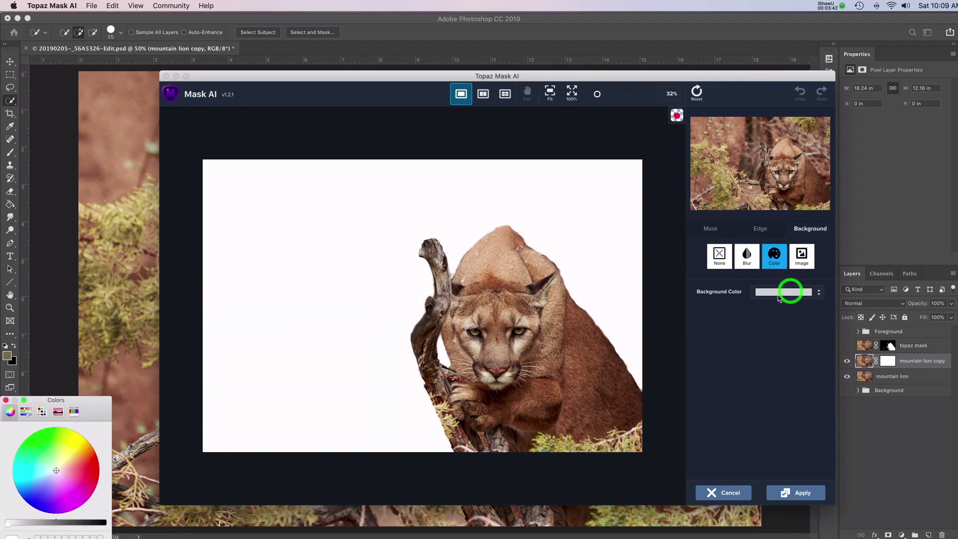
click(64, 449)
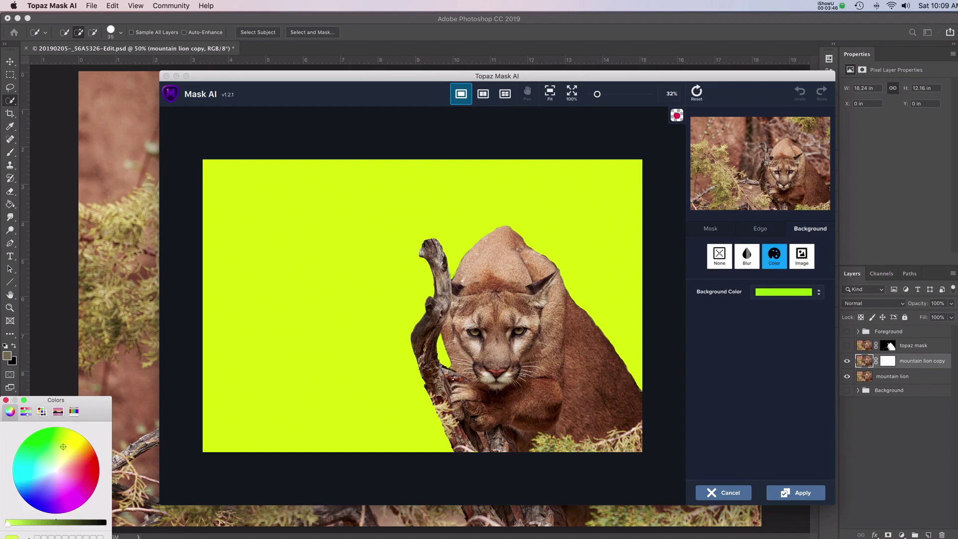
key(super+w)
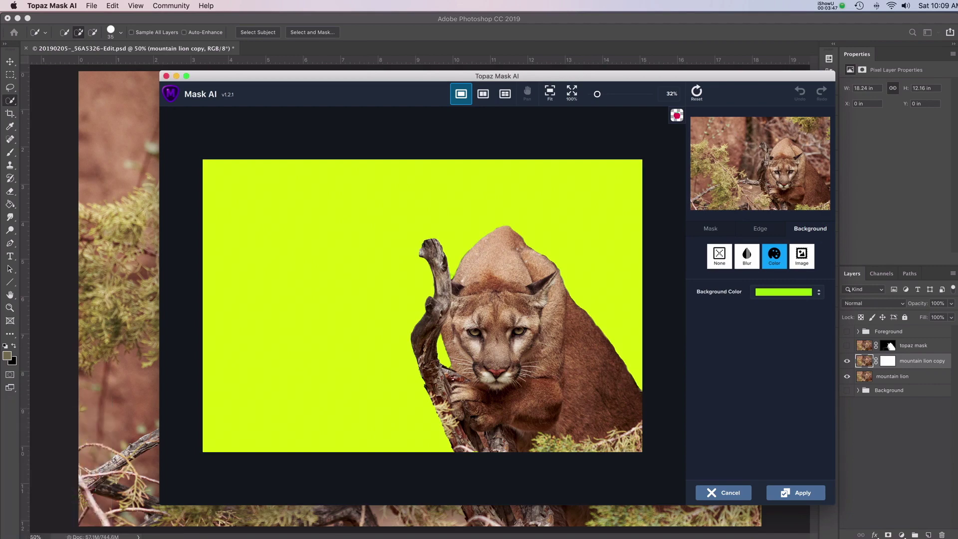
View at 100% and pan over the lion's nose, paw, eye and branch edges.
click(572, 92)
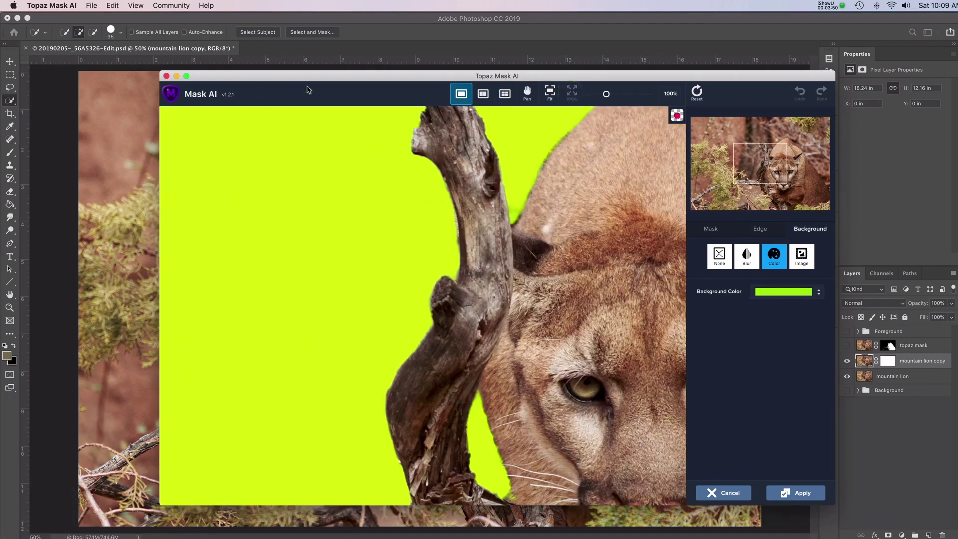
click(528, 91)
drag(487, 439, 485, 169)
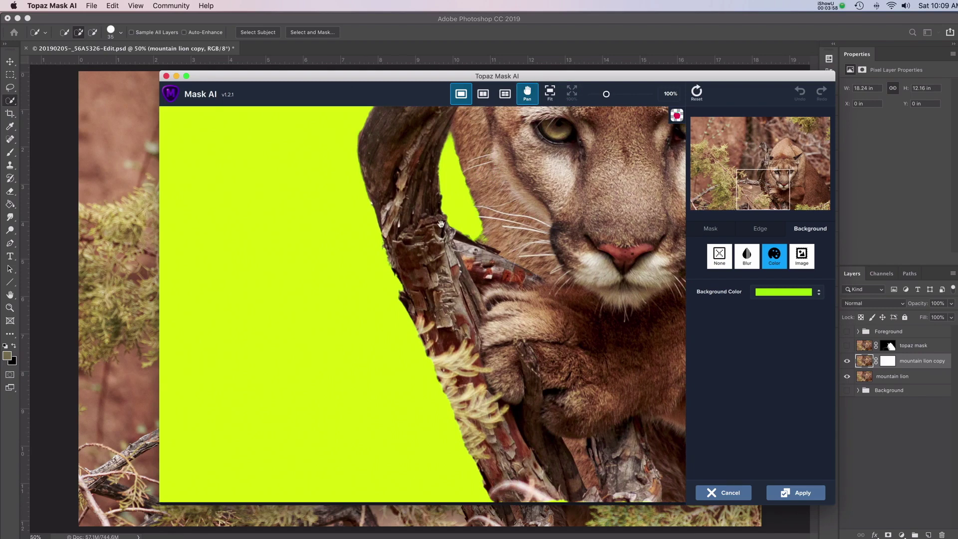
drag(410, 138, 429, 302)
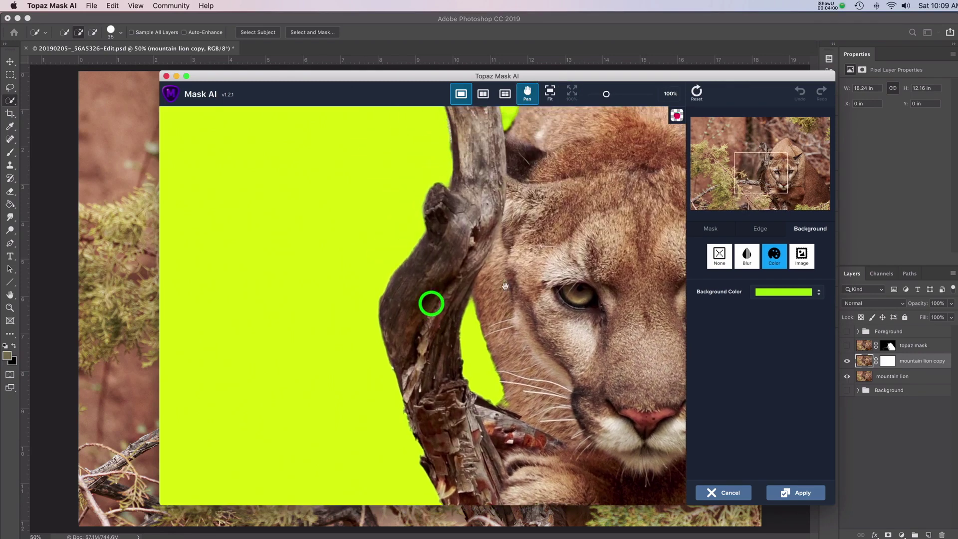
click(764, 232)
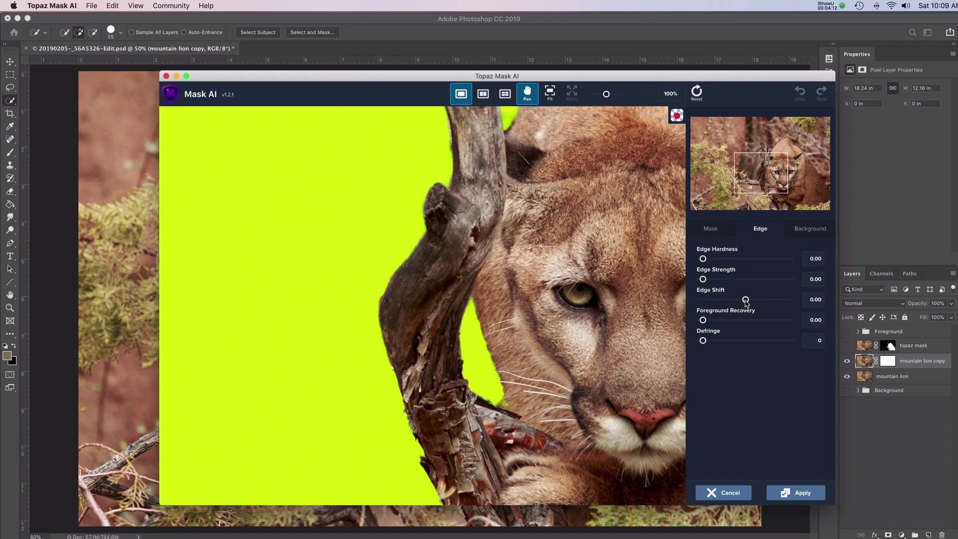
Settle the mask's Edge Shift at -0.27 and bring back the Background options.
click(746, 301)
drag(747, 304, 737, 304)
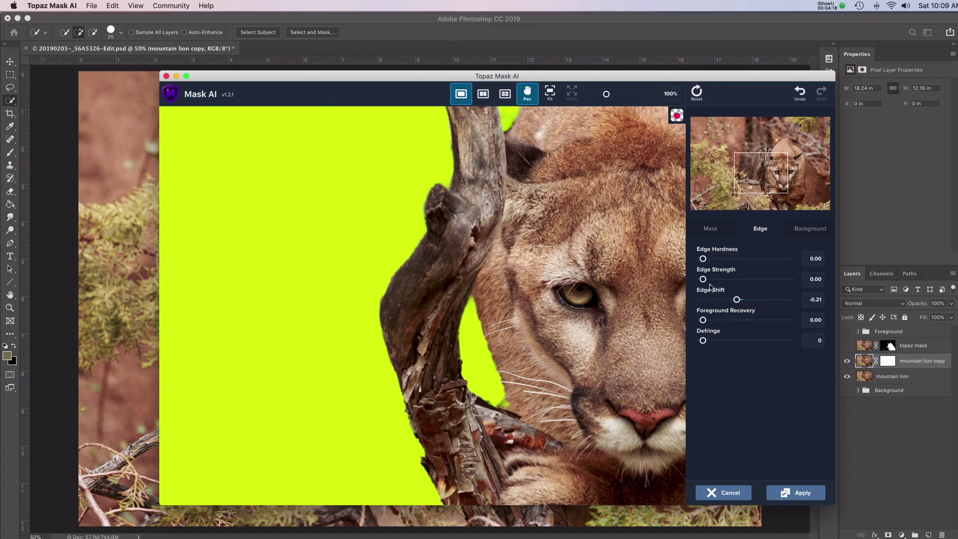
drag(737, 301, 733, 304)
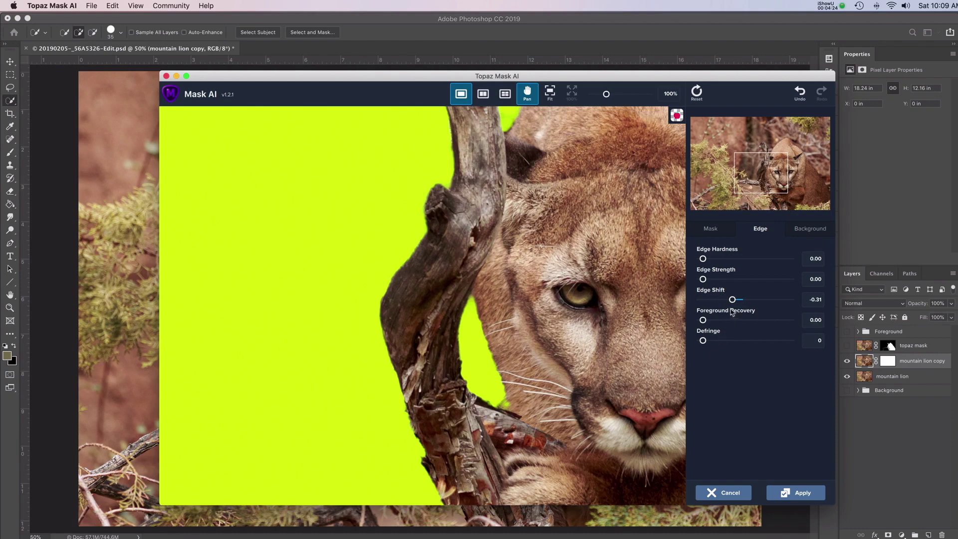
drag(736, 303, 736, 303)
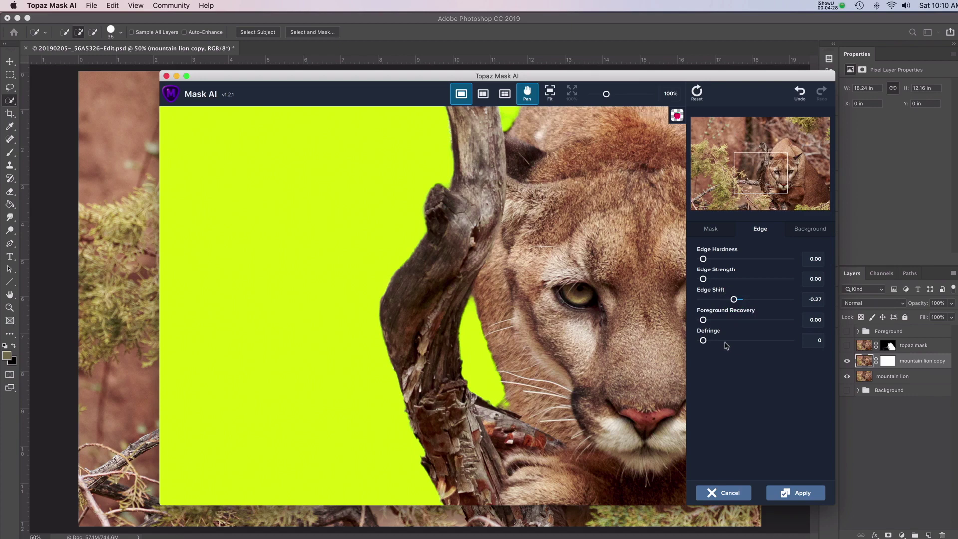
click(810, 229)
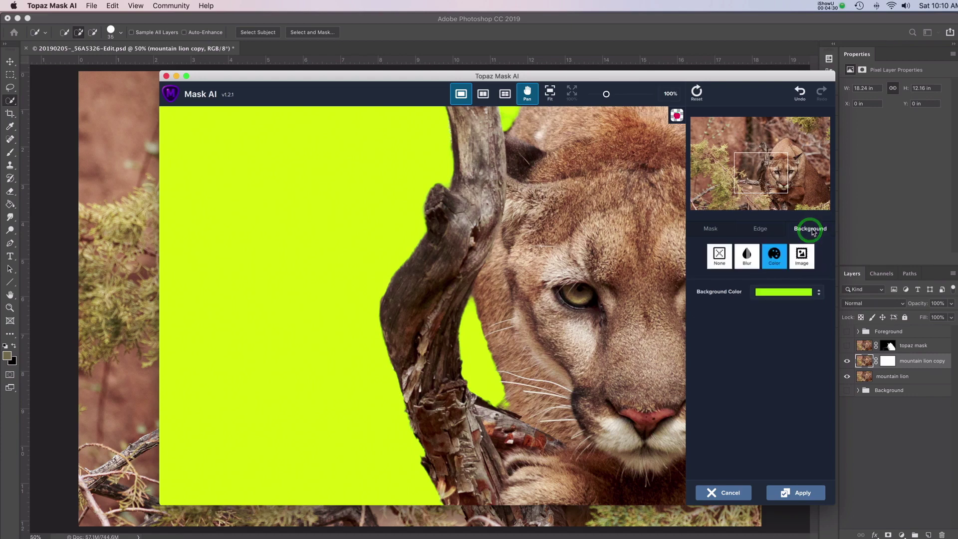
Recompute the mask along the branch edge by the lion's face, then choose the Cut brush at about 9 px.
click(712, 229)
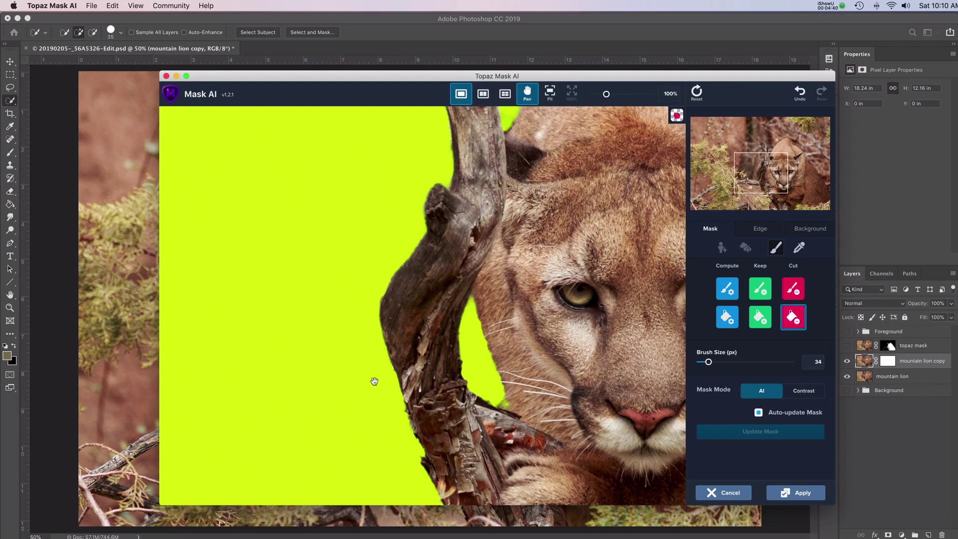
click(727, 288)
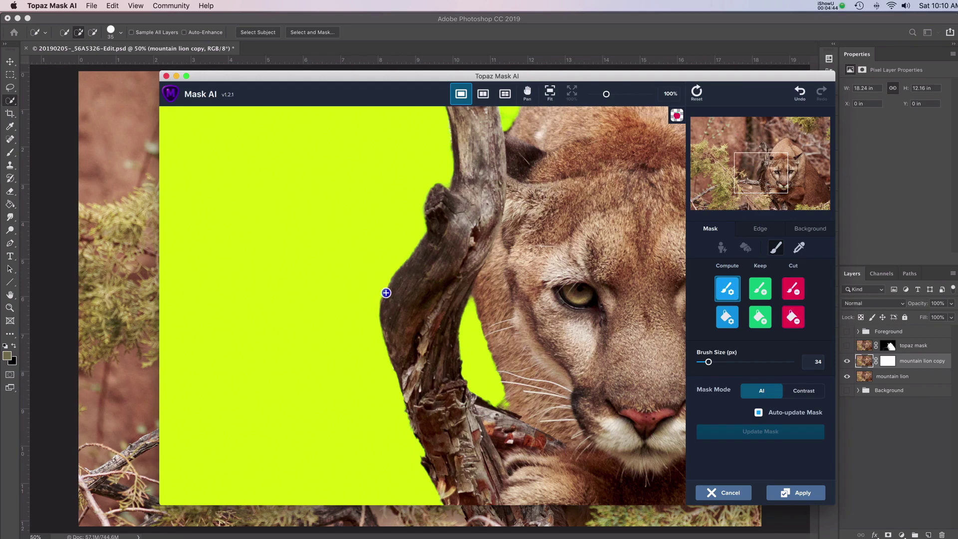
drag(390, 279, 382, 313)
click(795, 289)
drag(709, 366, 705, 368)
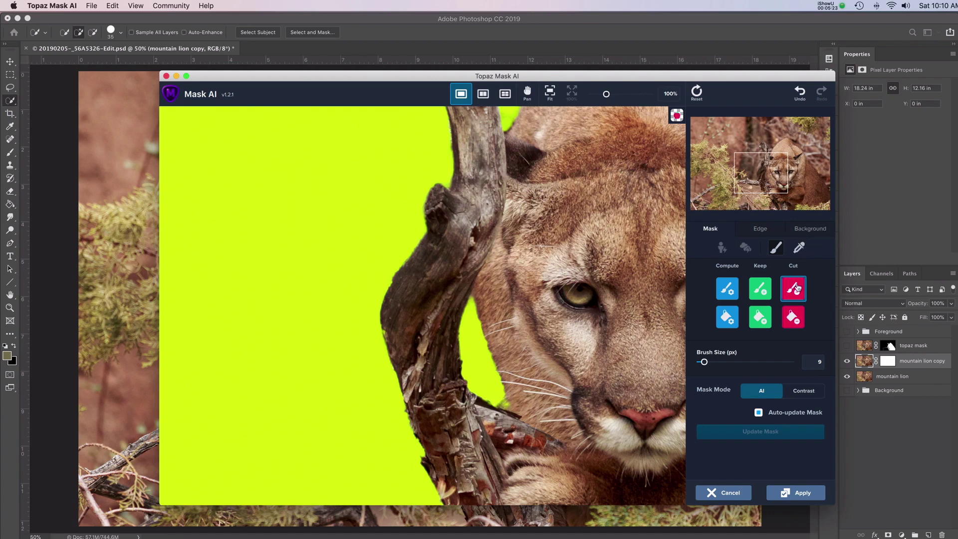
Cut background at the branch edge beside the muzzle and restore the whiskers with the Keep brush.
click(501, 403)
click(503, 404)
click(761, 289)
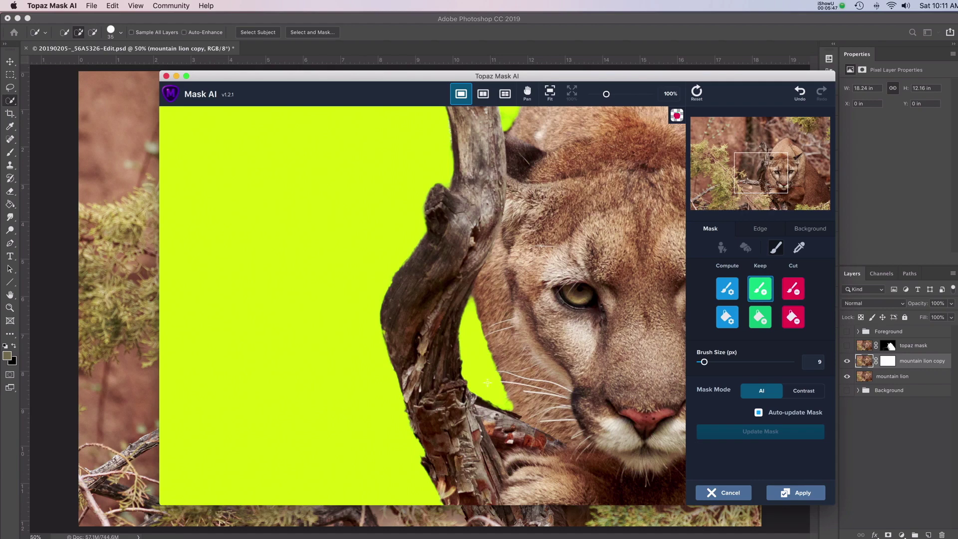
drag(488, 382, 509, 383)
Recompute the mask along the whisker edge and cut away background at the branch top.
click(727, 288)
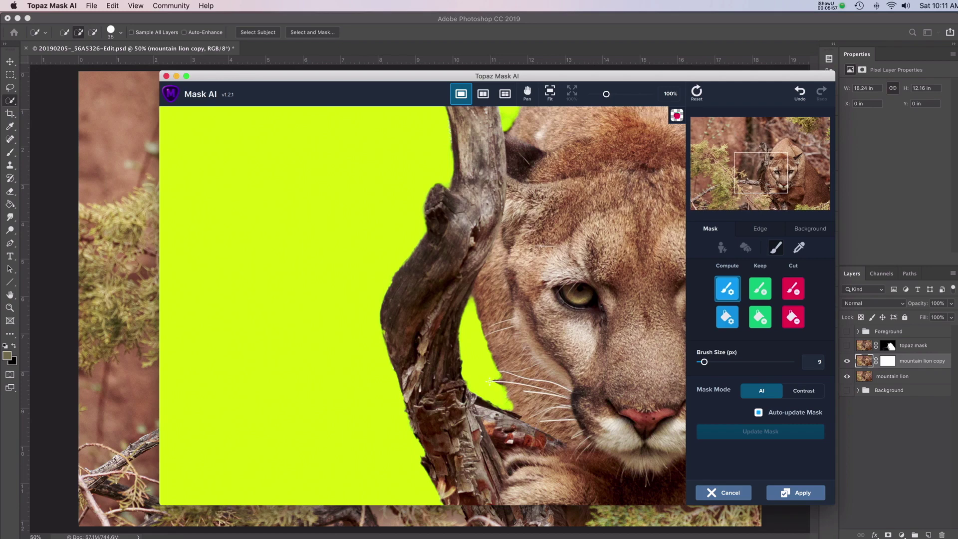
mouse_move(489, 382)
mouse_down()
mouse_move(501, 384)
mouse_move(487, 381)
mouse_up()
click(795, 289)
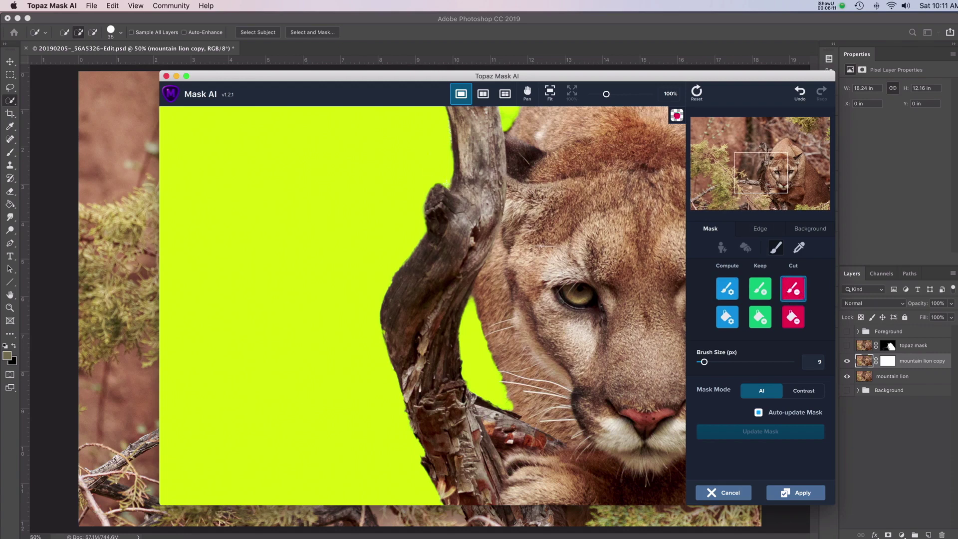
click(446, 183)
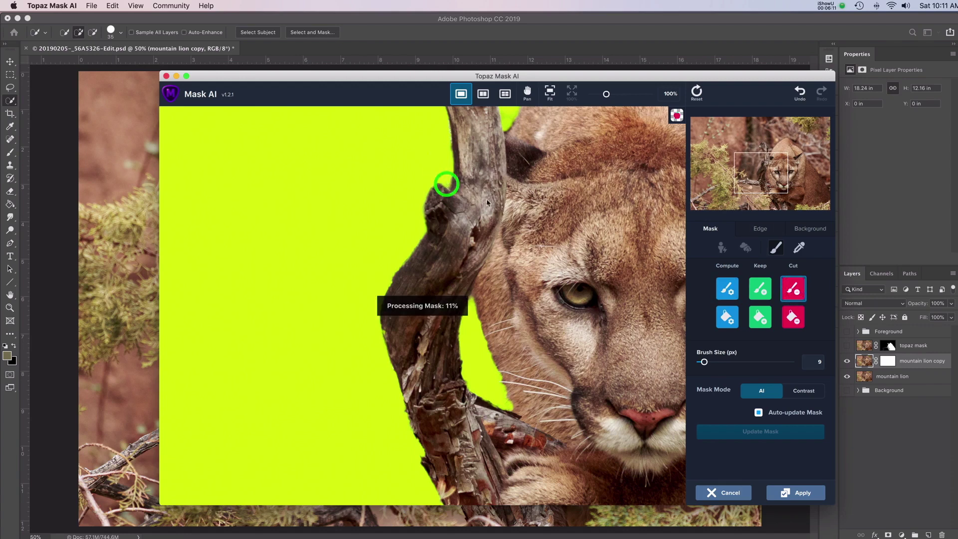
Cut leftover background away along the branch top and the back of the lion's head.
click(527, 91)
drag(514, 214, 438, 402)
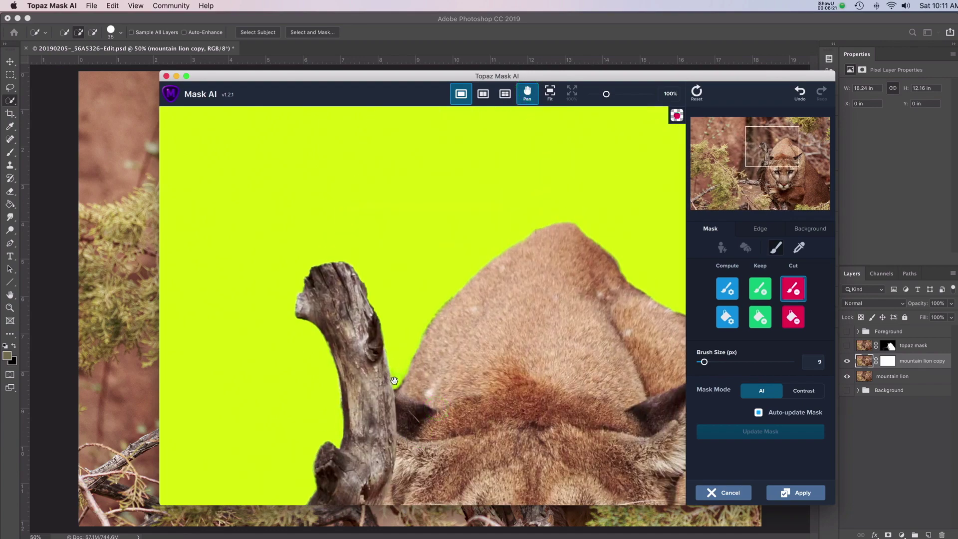
click(793, 289)
drag(397, 368, 402, 387)
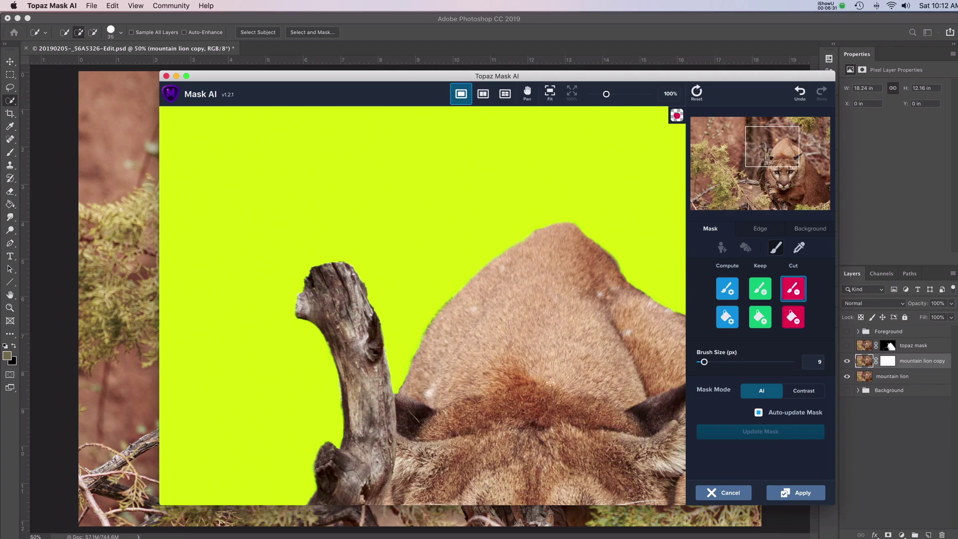
Cut leftover background away down the lion's ear edge, returning the view to the face.
click(527, 93)
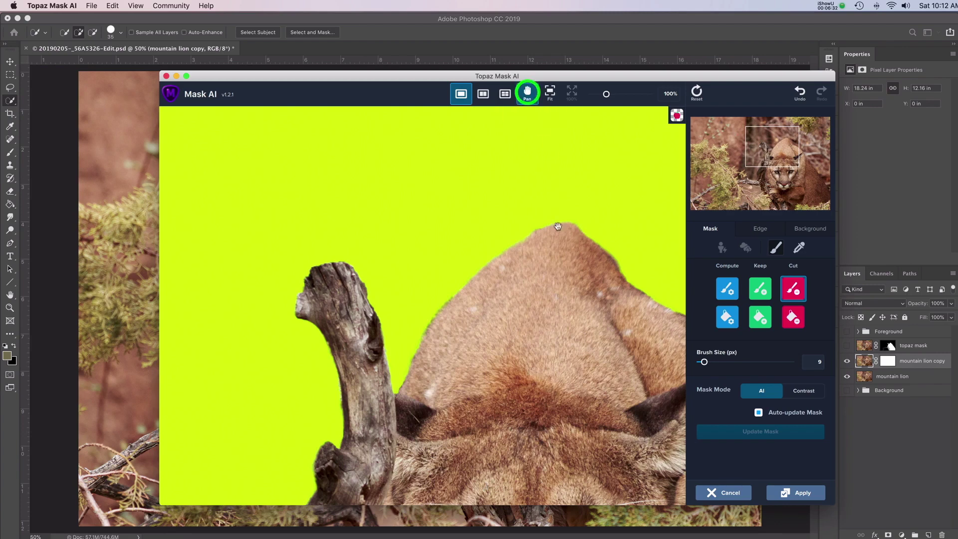
drag(579, 349, 311, 211)
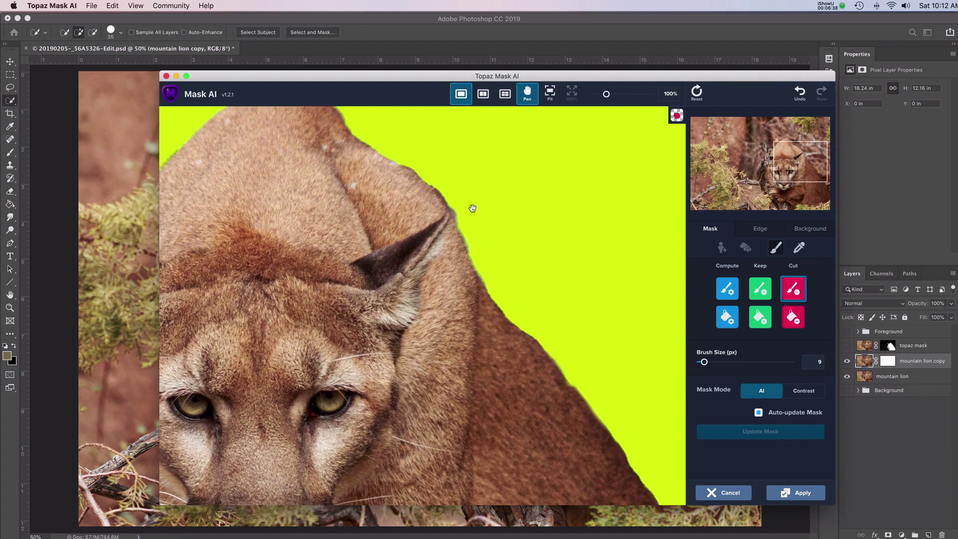
click(793, 288)
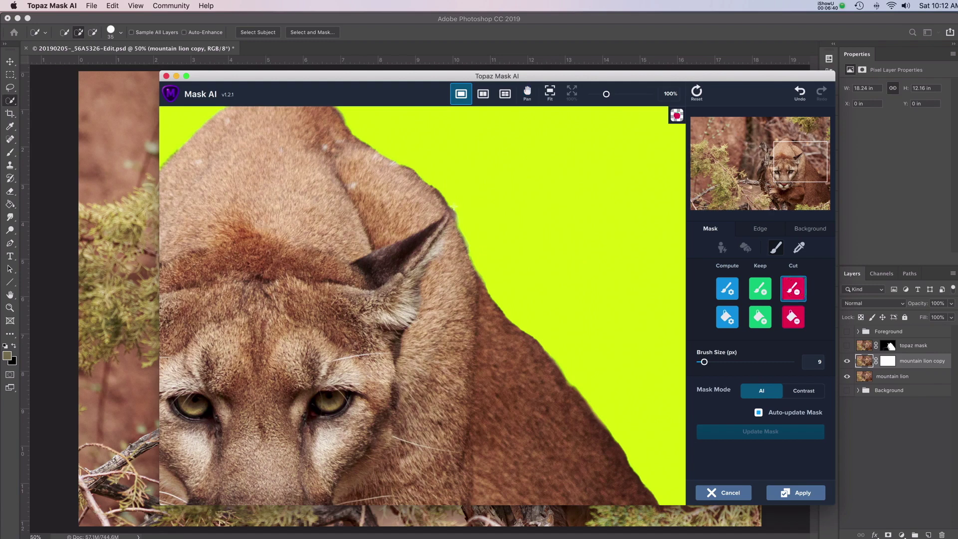
drag(451, 207, 475, 253)
click(527, 94)
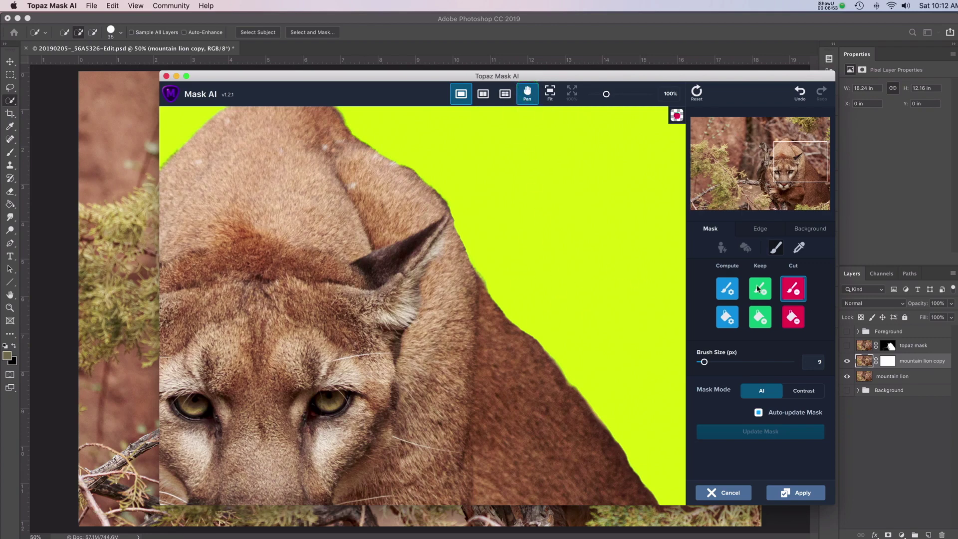
click(794, 288)
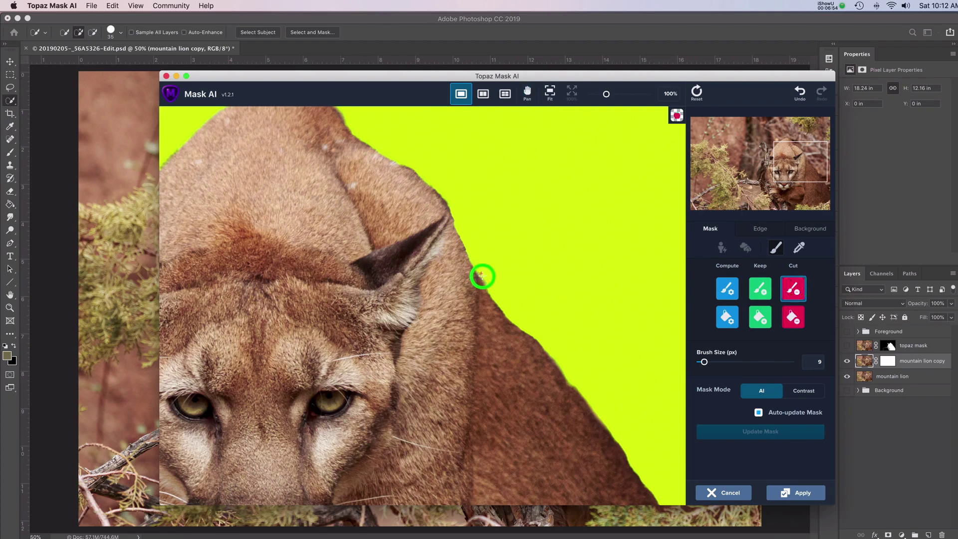
drag(481, 274, 489, 285)
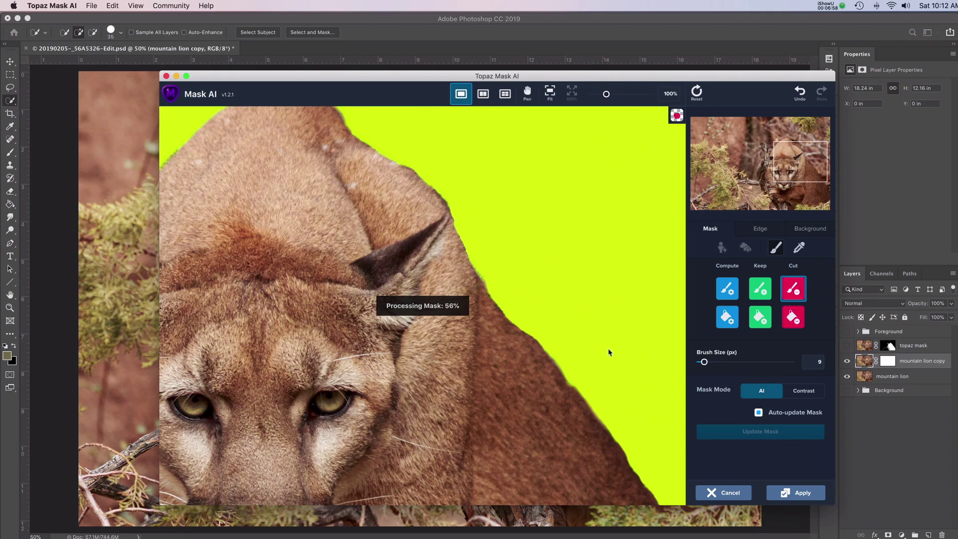
click(528, 91)
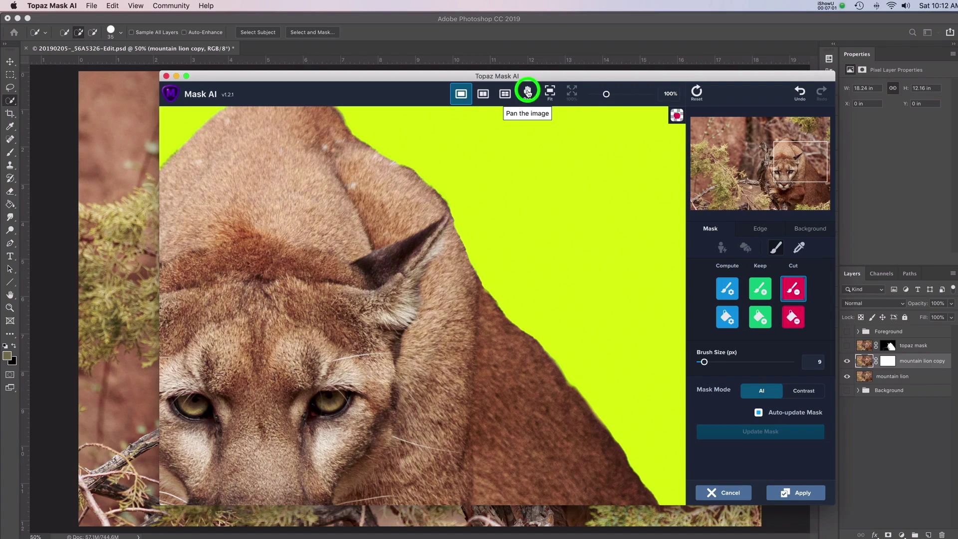
drag(497, 324, 572, 394)
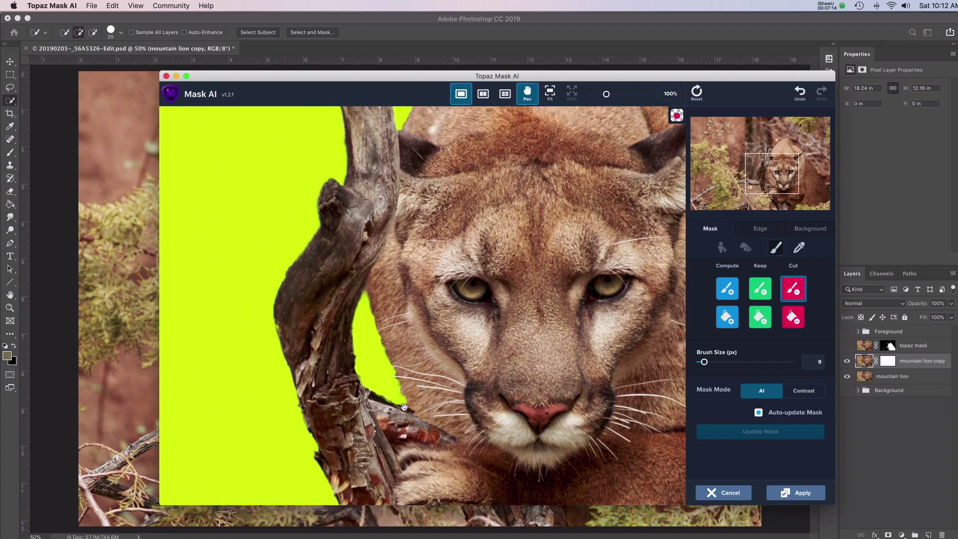
click(677, 116)
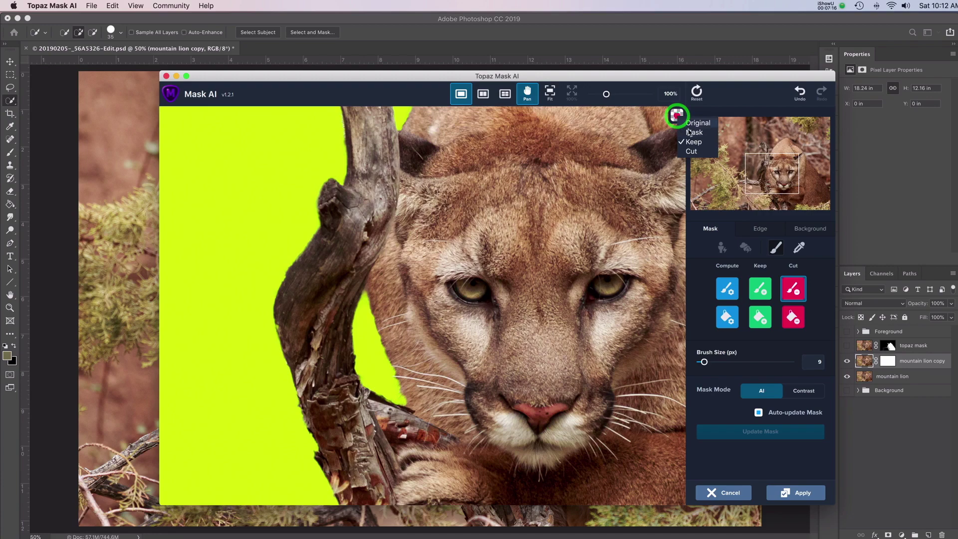
click(693, 133)
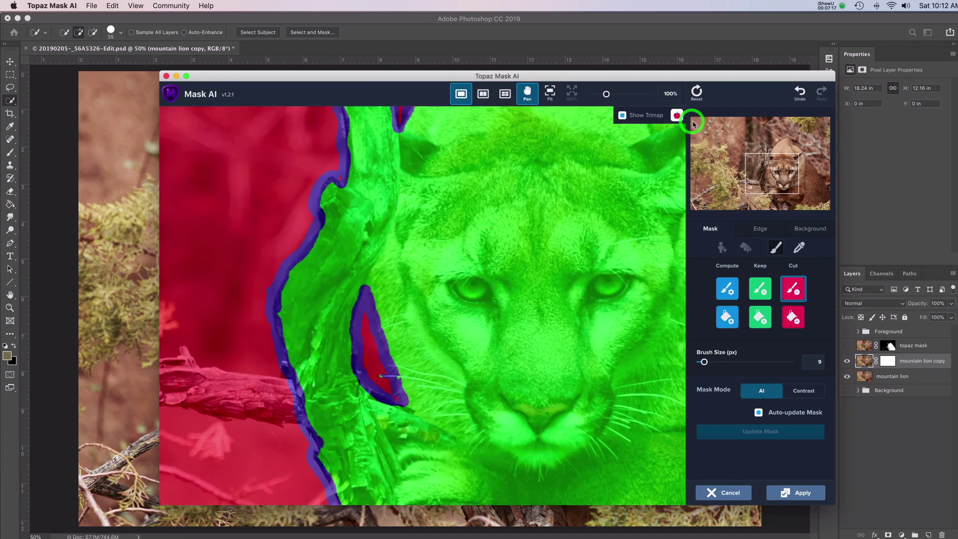
click(624, 116)
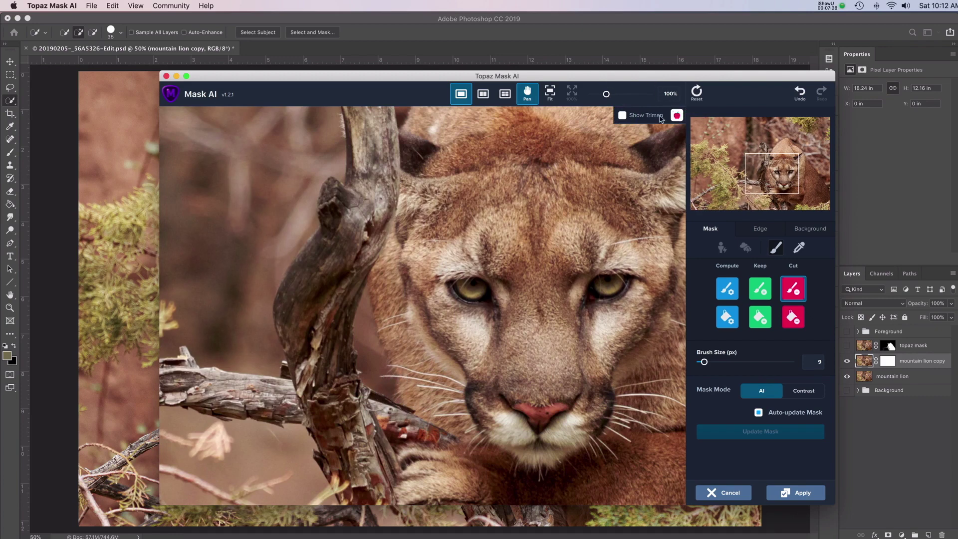
click(677, 115)
click(691, 141)
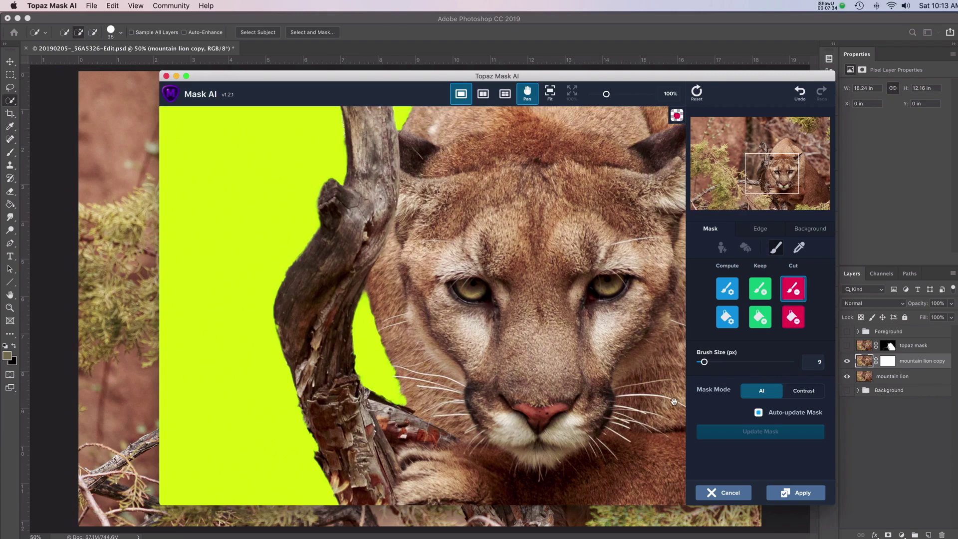
Change the mask preview backdrop to solid blue.
click(802, 494)
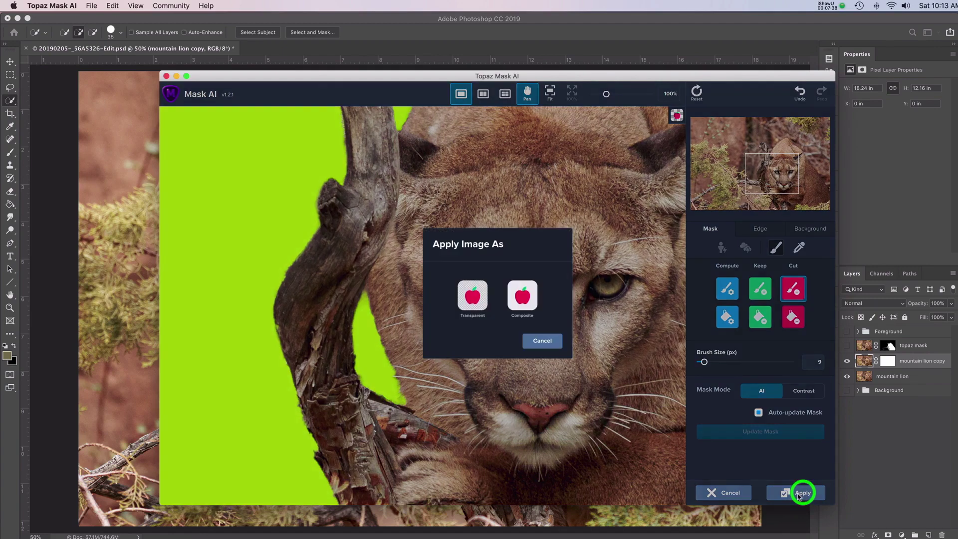
click(542, 342)
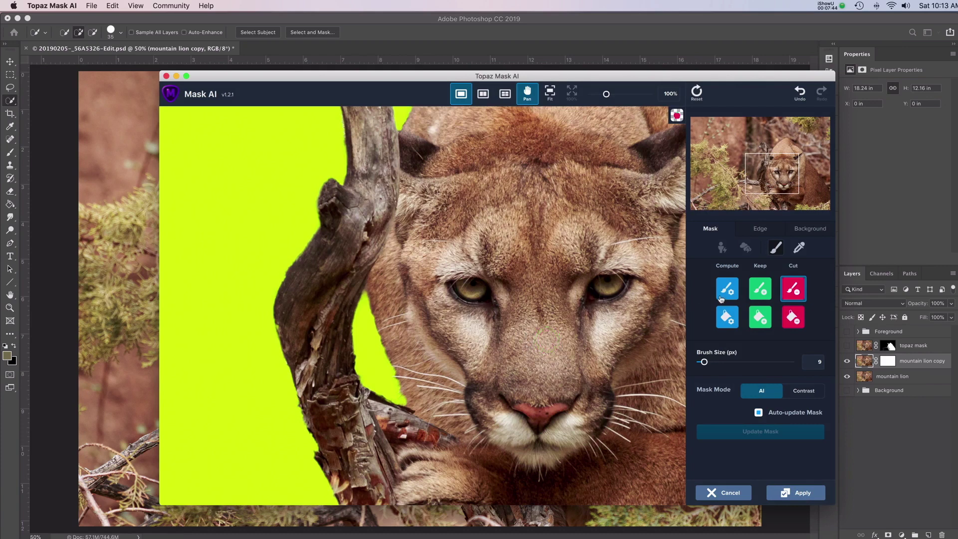
click(815, 227)
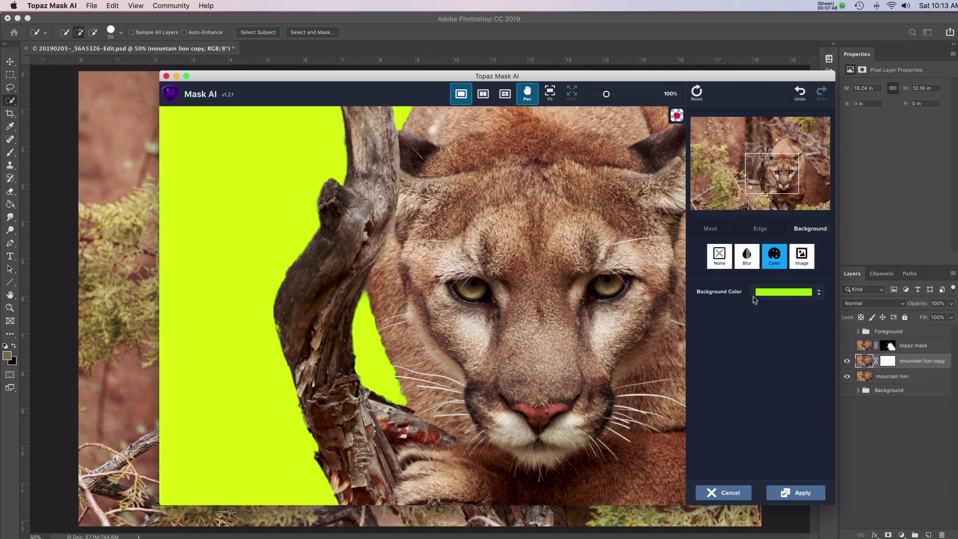
click(786, 294)
click(44, 489)
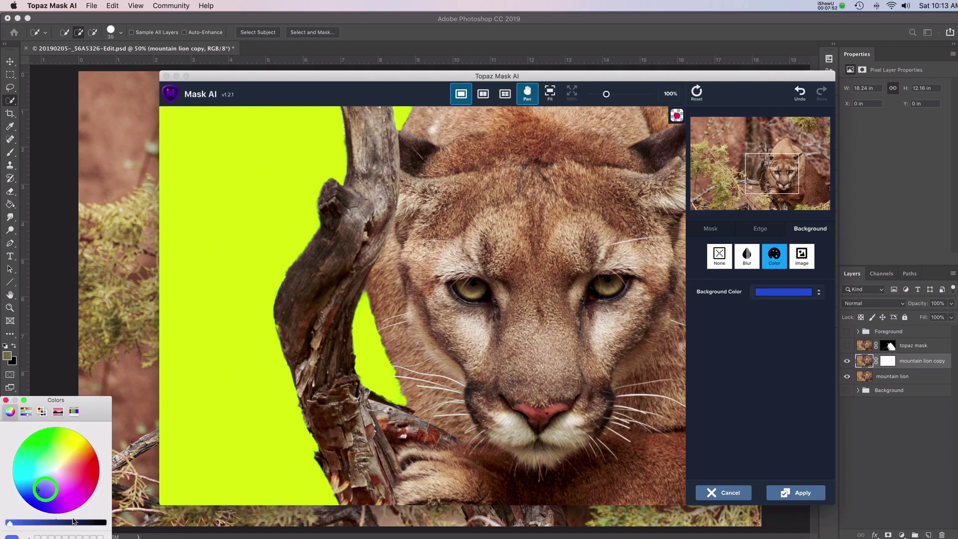
click(265, 431)
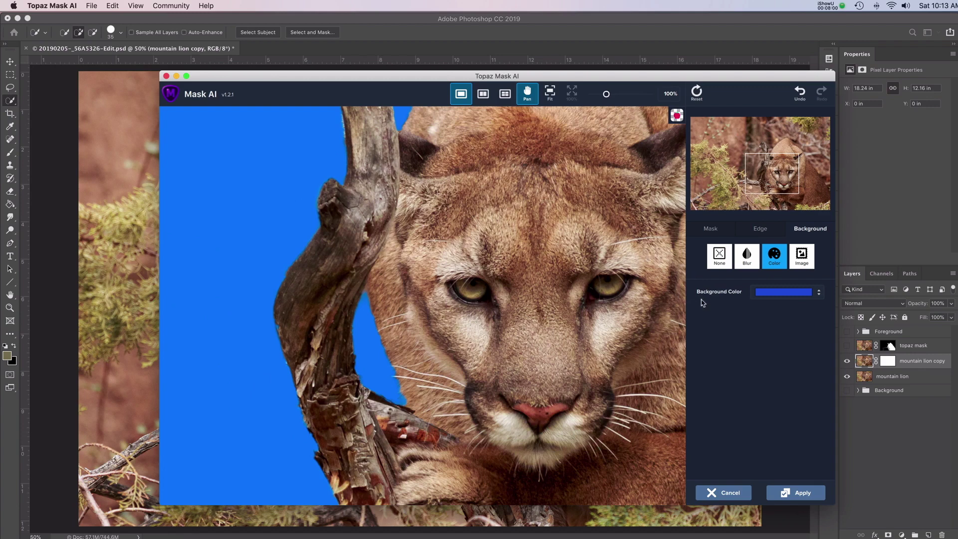
Fit the whole image in view and switch the backdrop to a blurred original background.
click(572, 91)
click(549, 92)
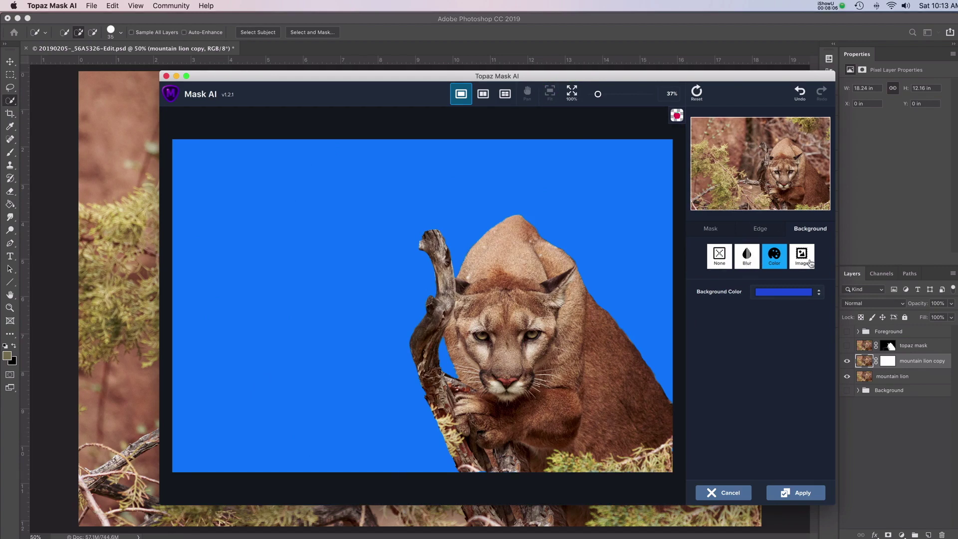
click(747, 257)
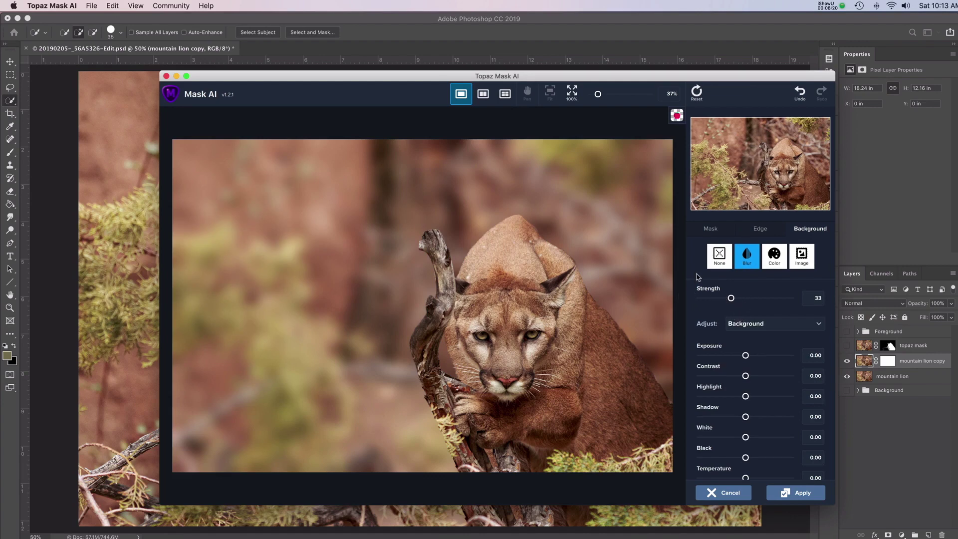
Try blur strengths between 0 and 78, settle on 19, then switch the backdrop mode to Image.
drag(731, 299, 689, 302)
drag(703, 299, 767, 320)
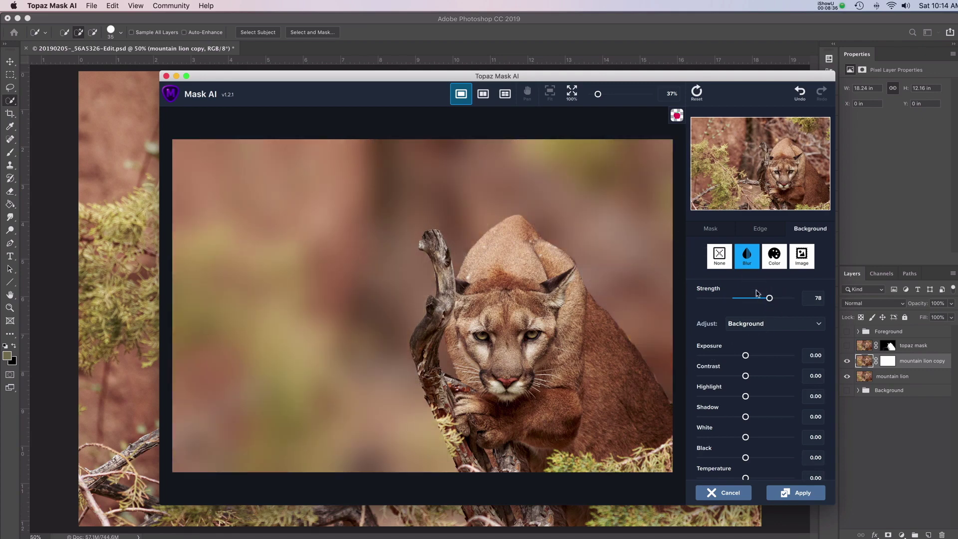
drag(769, 299, 720, 299)
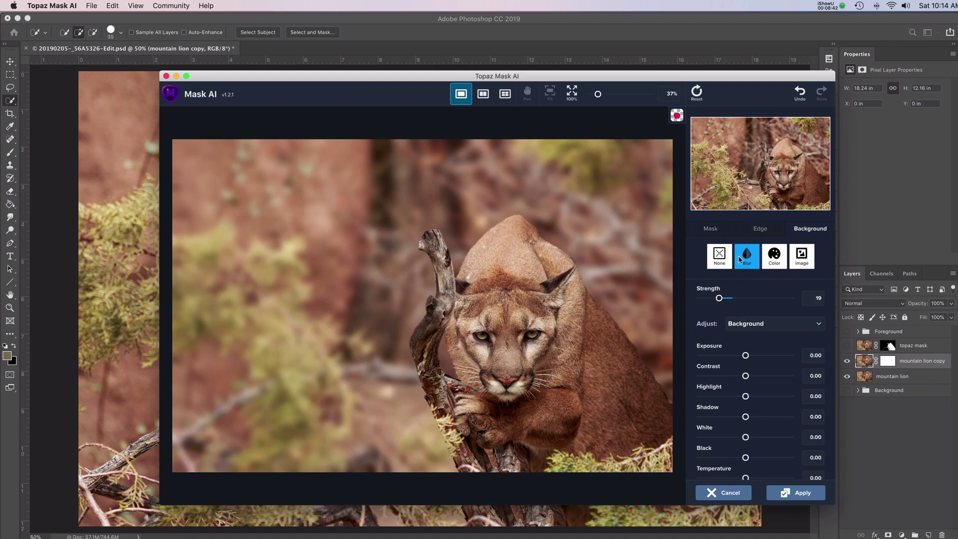
click(801, 254)
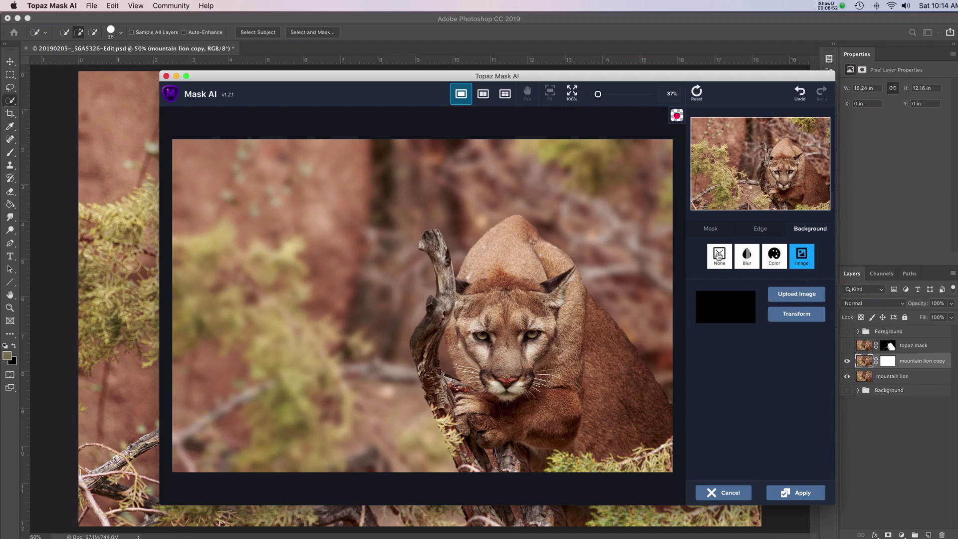
Set the background to None, apply the mask to Photoshop, and hide the original mountain lion layer.
click(719, 255)
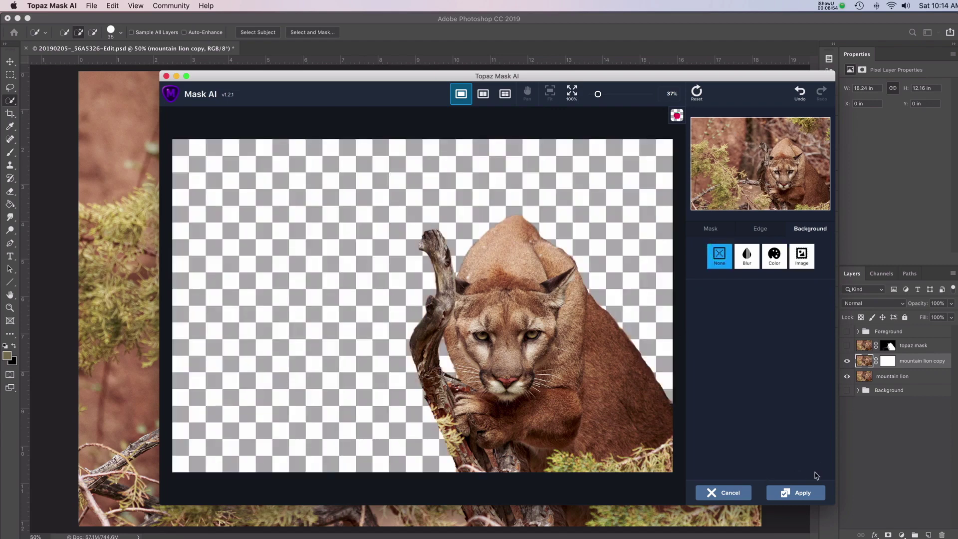
click(802, 494)
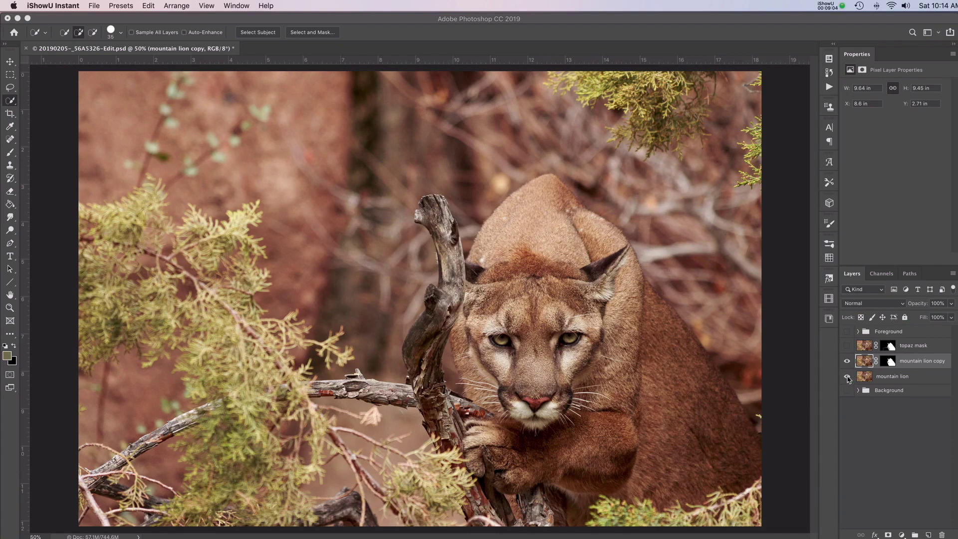
click(847, 378)
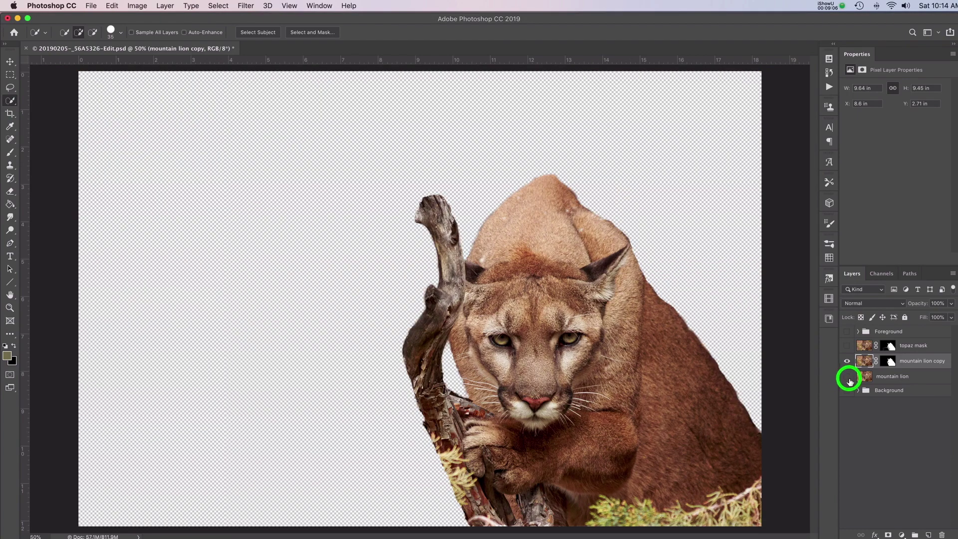
Compare layers, leaving only mountain lion copy visible with mountain lion and topaz mask hidden.
click(848, 378)
click(847, 377)
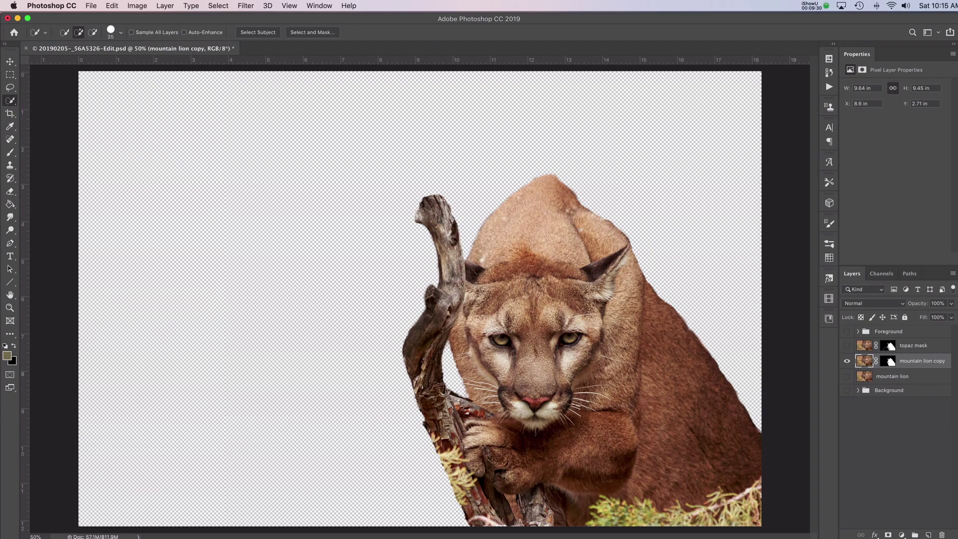
click(845, 361)
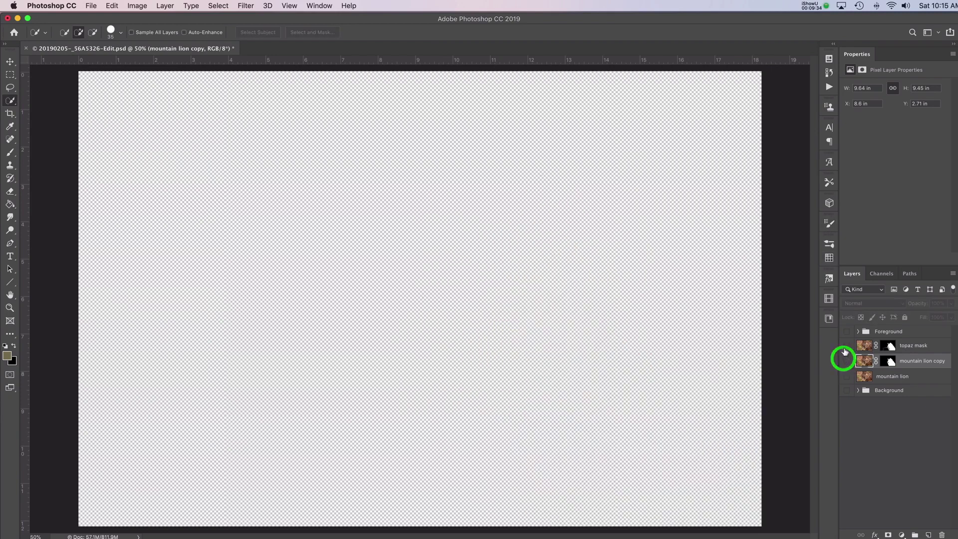
click(847, 345)
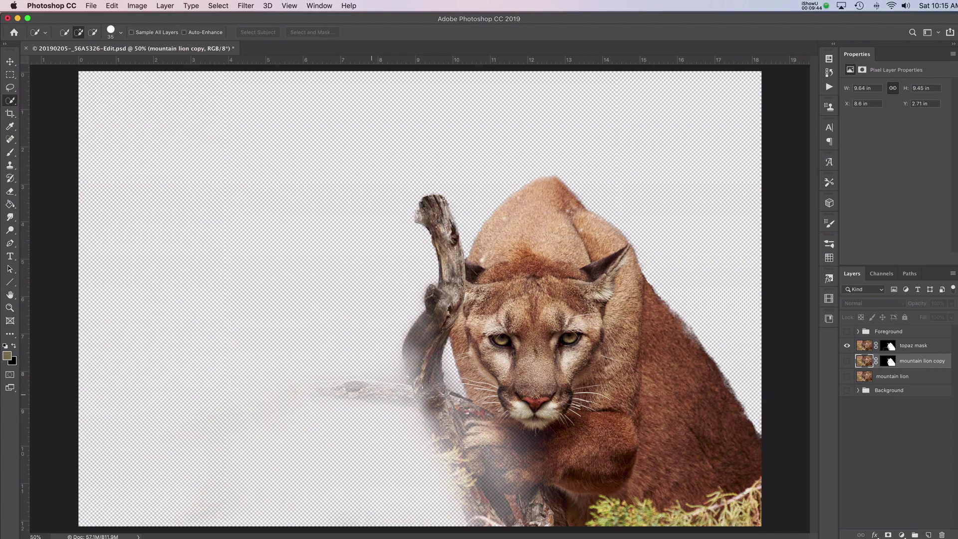
click(847, 345)
click(847, 361)
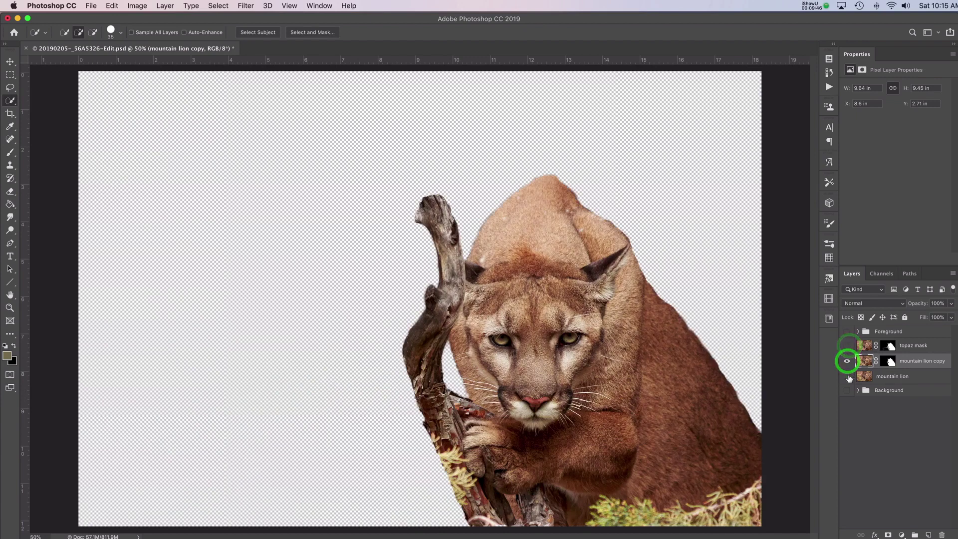
click(847, 360)
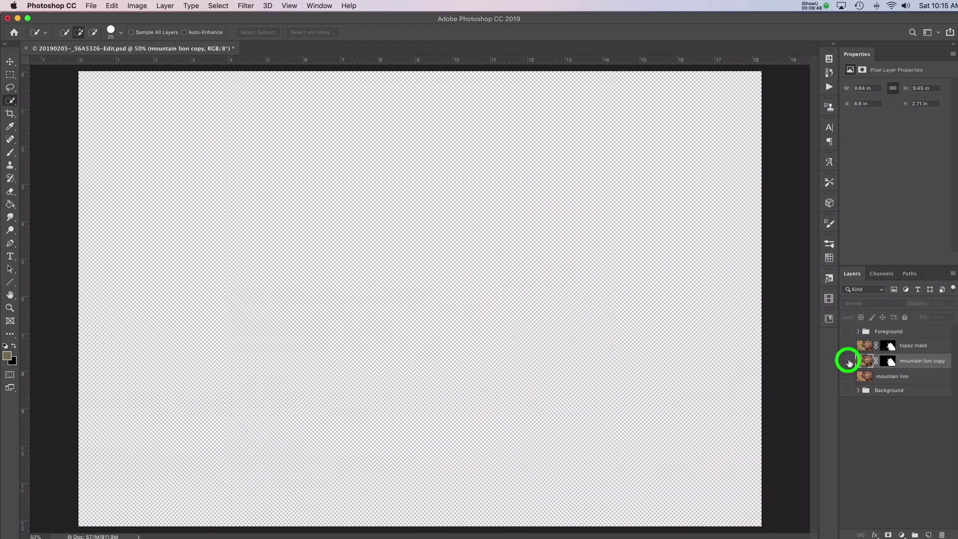
click(847, 361)
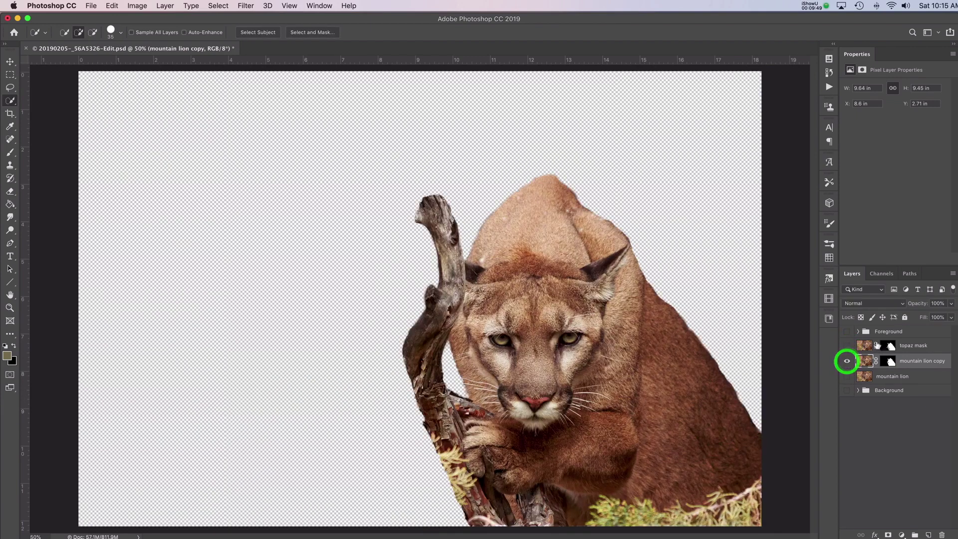
Show the Background and Foreground groups, and swap mountain lion copy for the topaz mask layer.
click(847, 390)
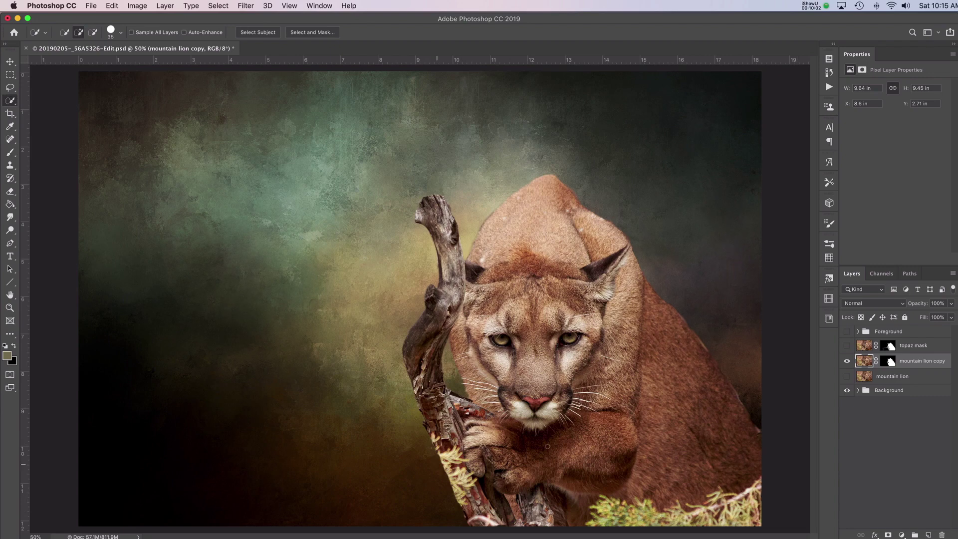
click(847, 332)
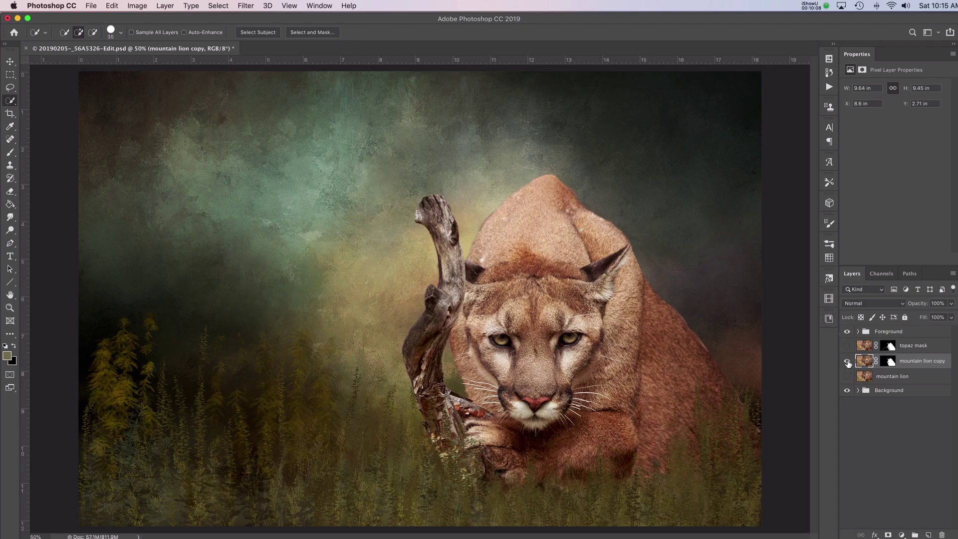
click(847, 361)
click(847, 345)
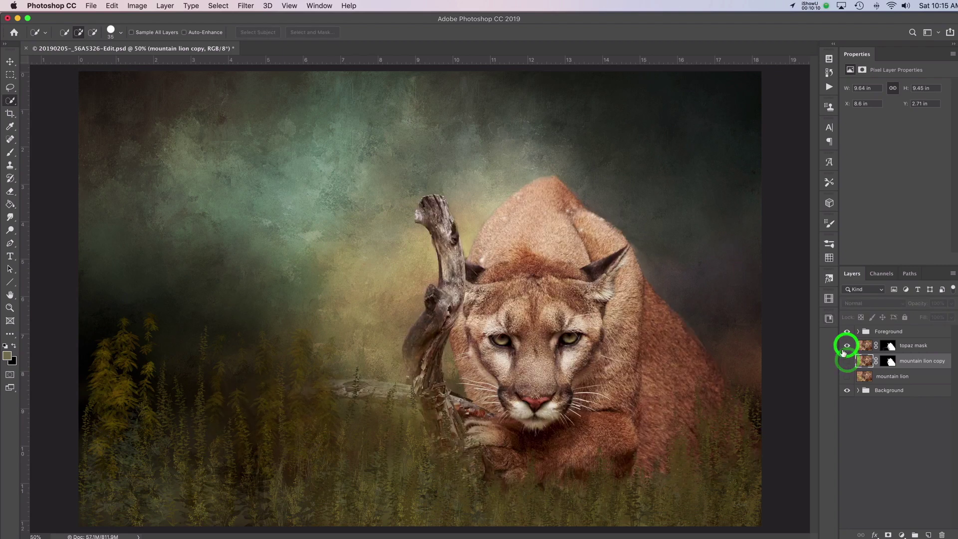